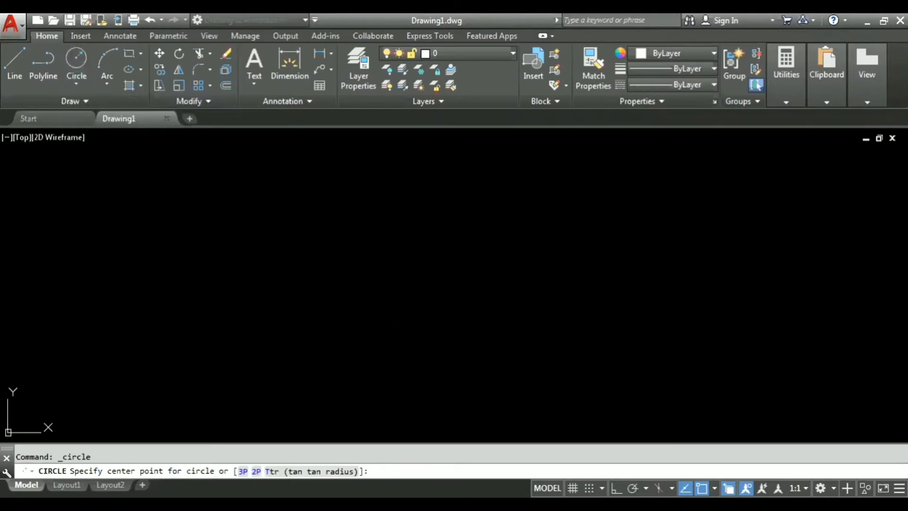
# Step: Draw a circle with a radius of 10, placing its center in the left part of the empty drawing
pyautogui.click(219, 276)
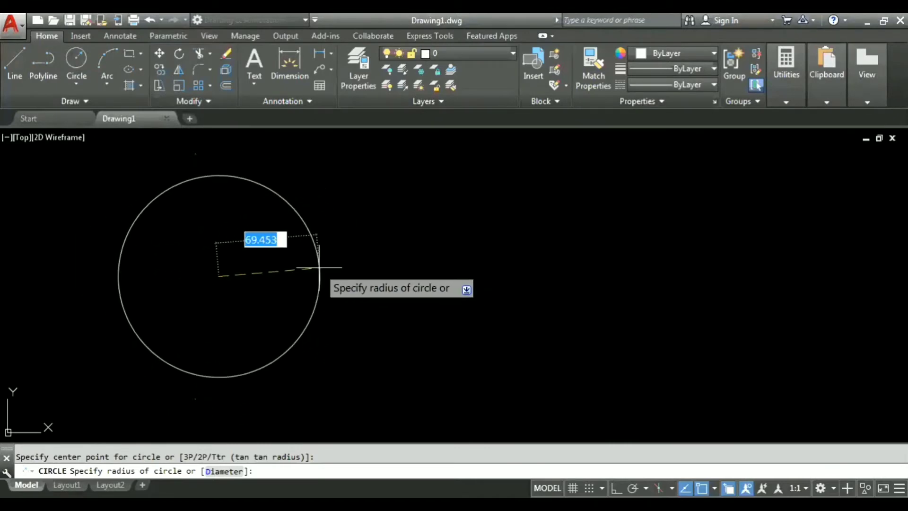
pyautogui.write('10')
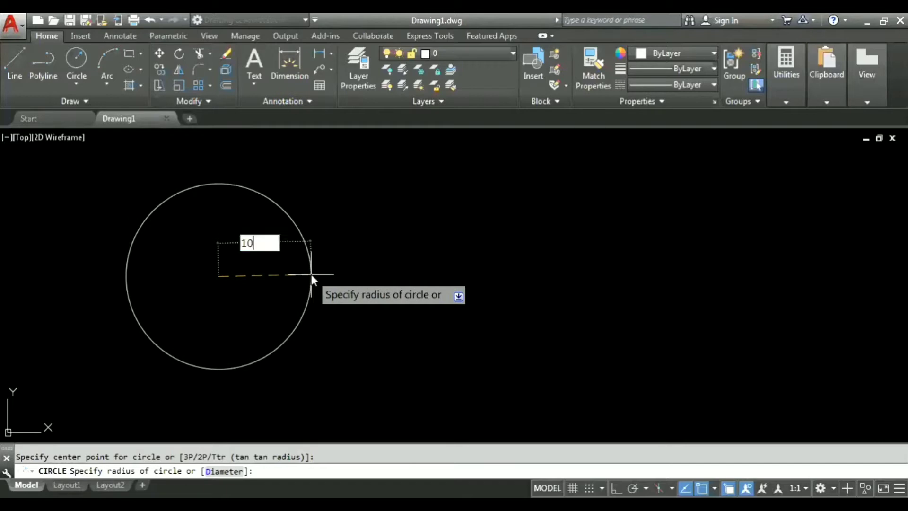
pyautogui.press('Return')
pyautogui.scroll(5, 215, 273)
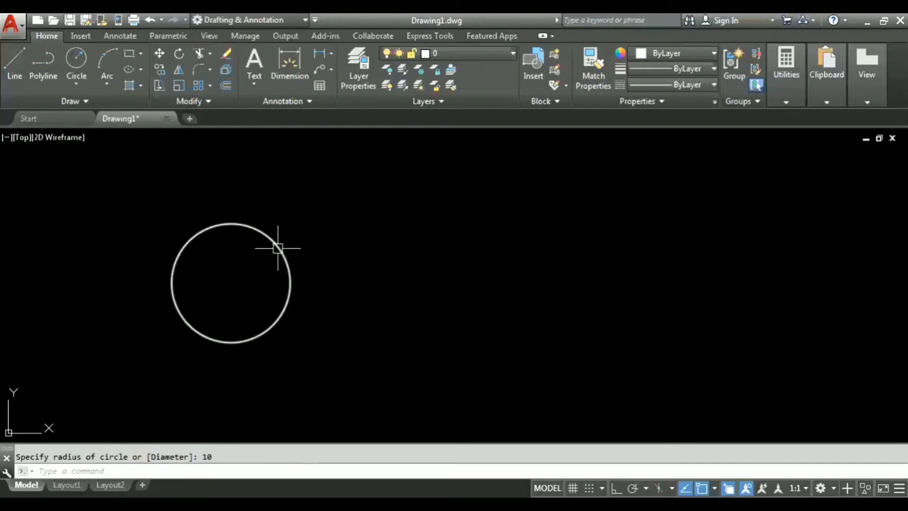
# Step: Draw a second circle to the right of the first using Center, Diameter, with a diameter of 10
pyautogui.click(82, 87)
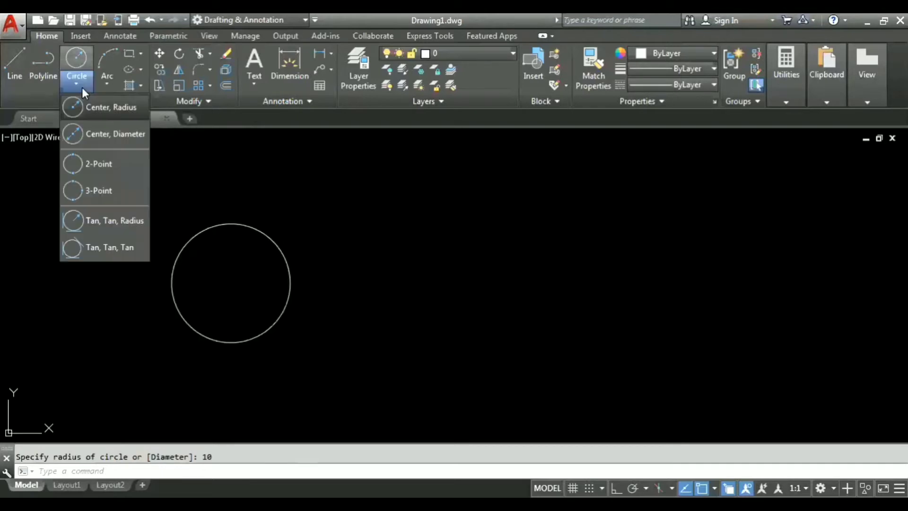
pyautogui.click(118, 136)
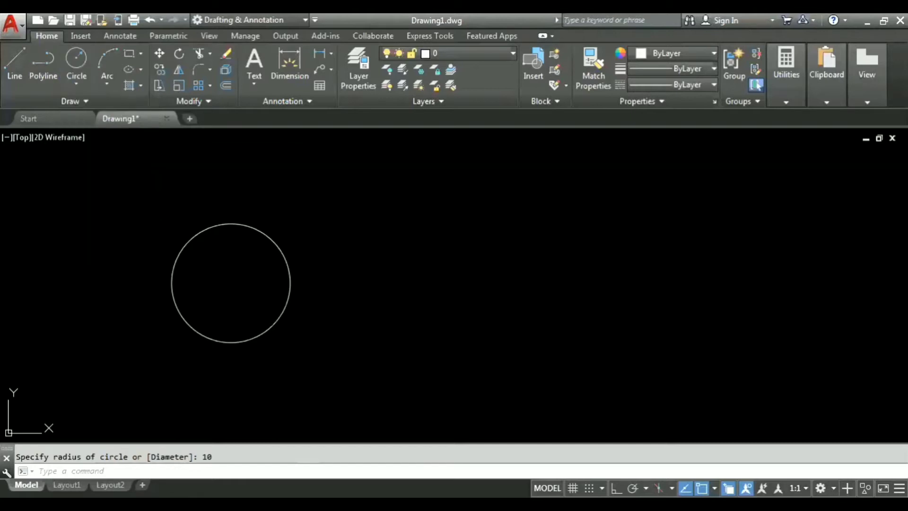
pyautogui.click(466, 282)
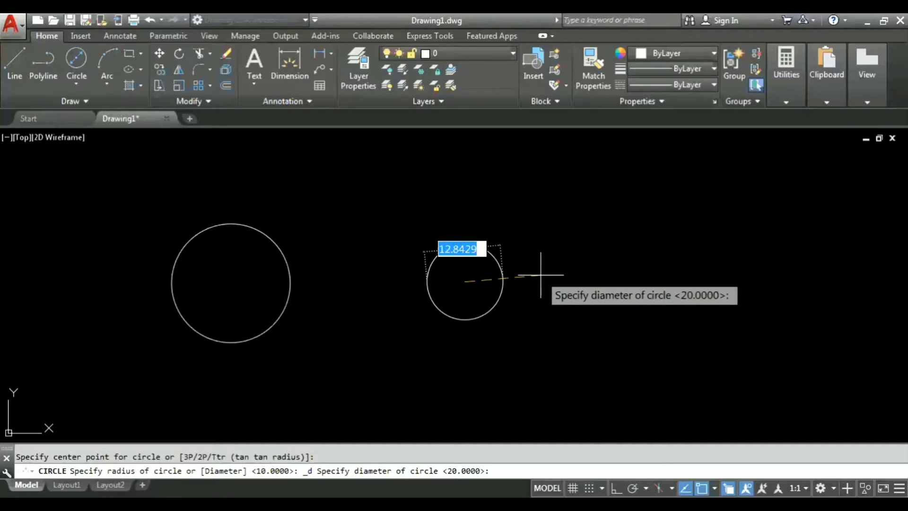
pyautogui.scroll(2, 555, 279)
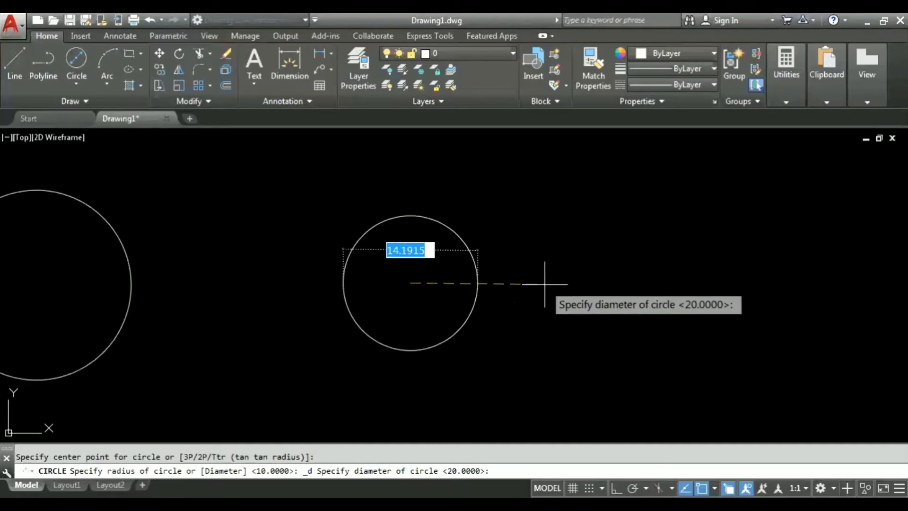
pyautogui.scroll(-2, 546, 283)
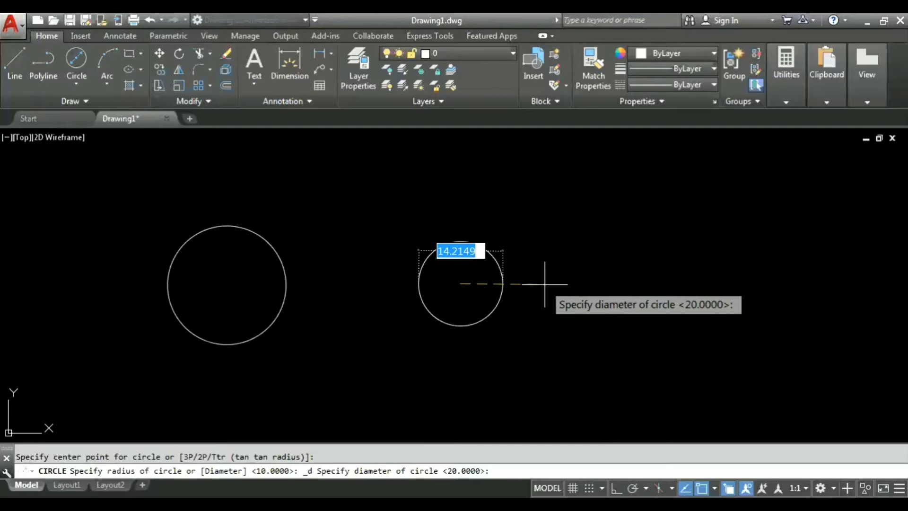
pyautogui.write('10')
pyautogui.press('Return')
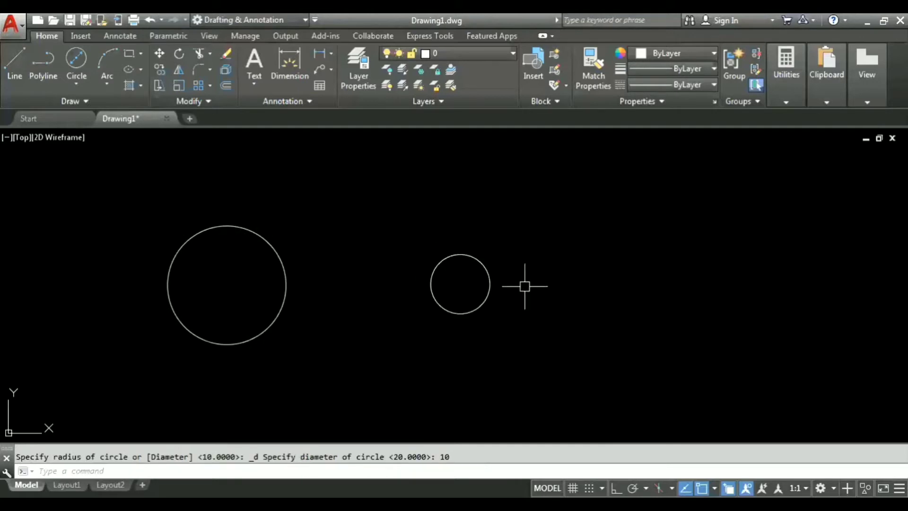
# Step: Add radius dimensions to the large and the small circle, placing each label outside at the circle's upper right
pyautogui.click(331, 53)
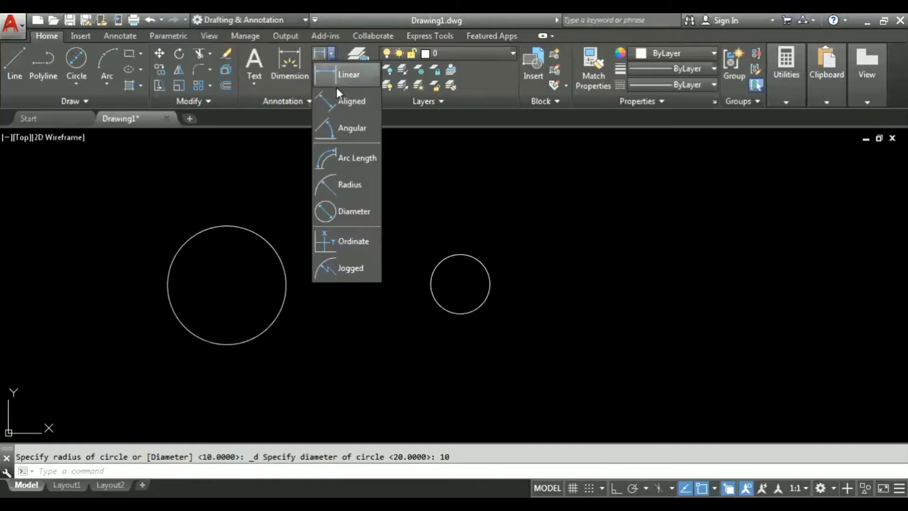
pyautogui.click(354, 188)
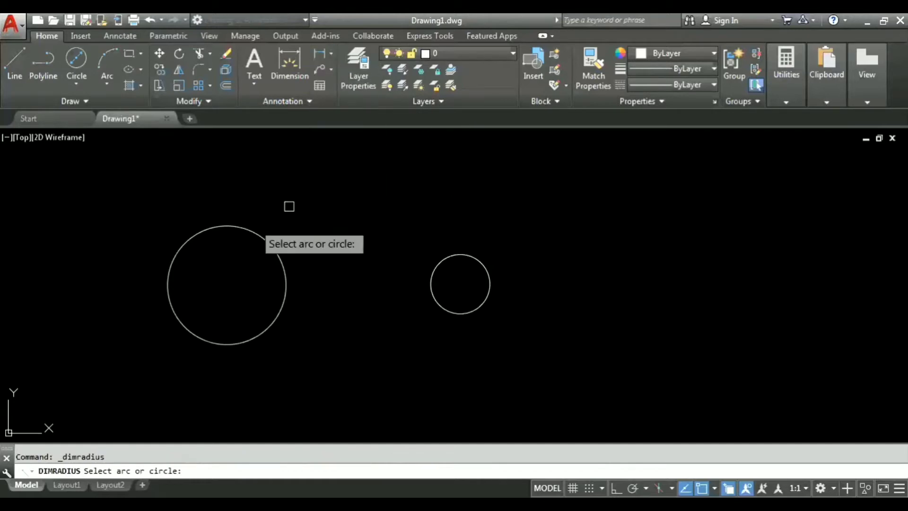
pyautogui.click(239, 235)
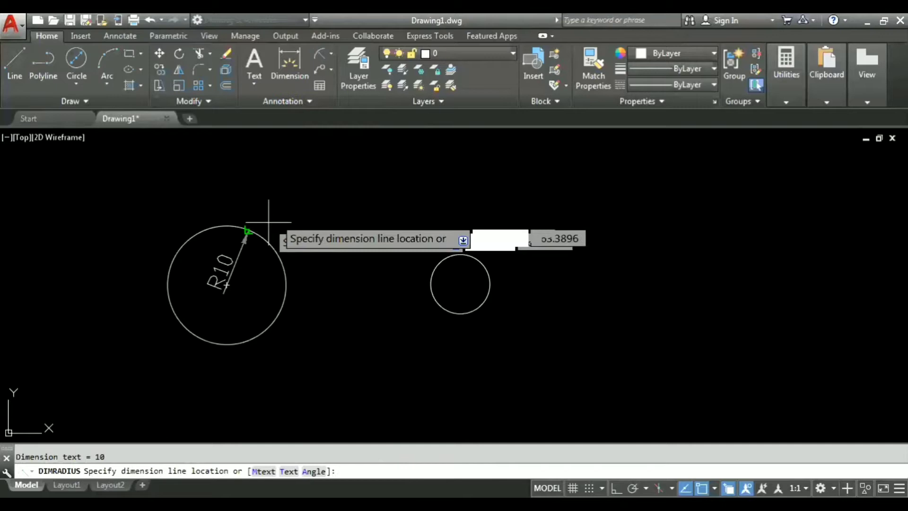
pyautogui.click(299, 184)
pyautogui.click(321, 52)
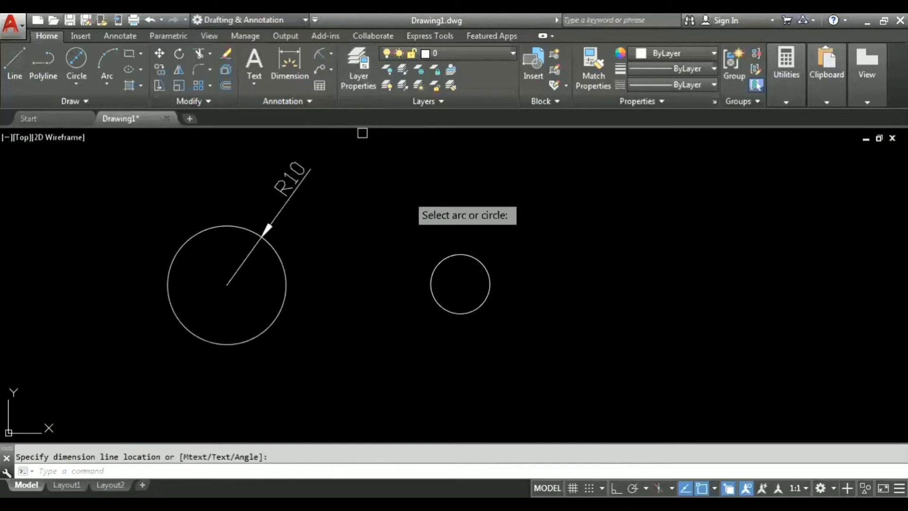
pyautogui.click(443, 258)
pyautogui.click(500, 197)
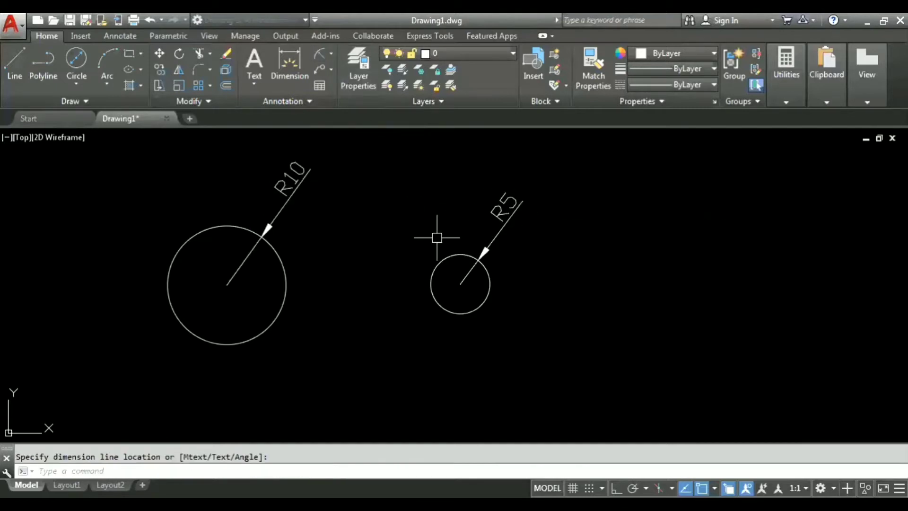
pyautogui.click(79, 82)
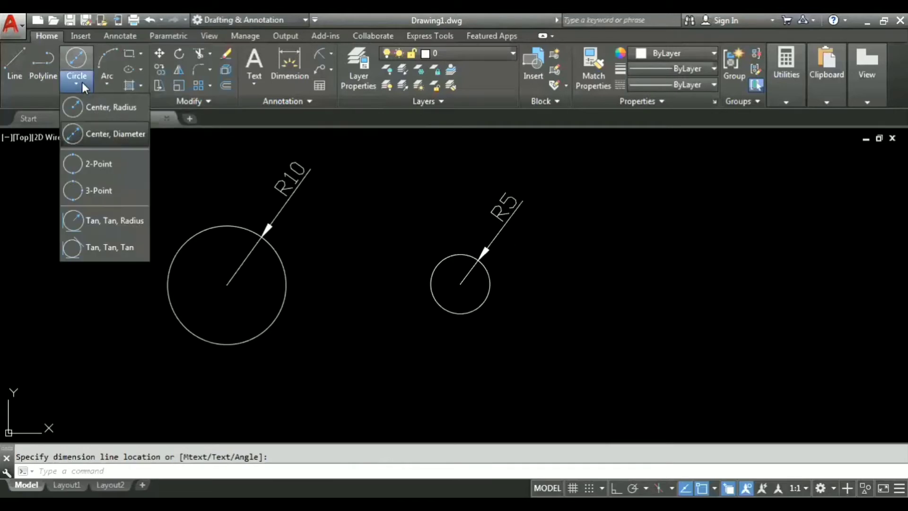
pyautogui.click(97, 165)
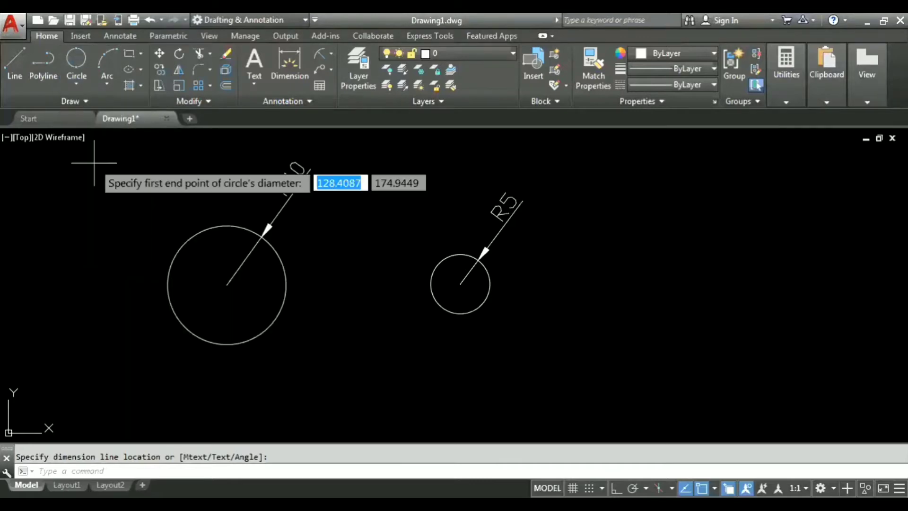
pyautogui.moveTo(570, 292)
pyautogui.mouseDown(button='middle')
pyautogui.moveTo(406, 270)
pyautogui.moveTo(375, 278)
pyautogui.mouseUp(button='middle')
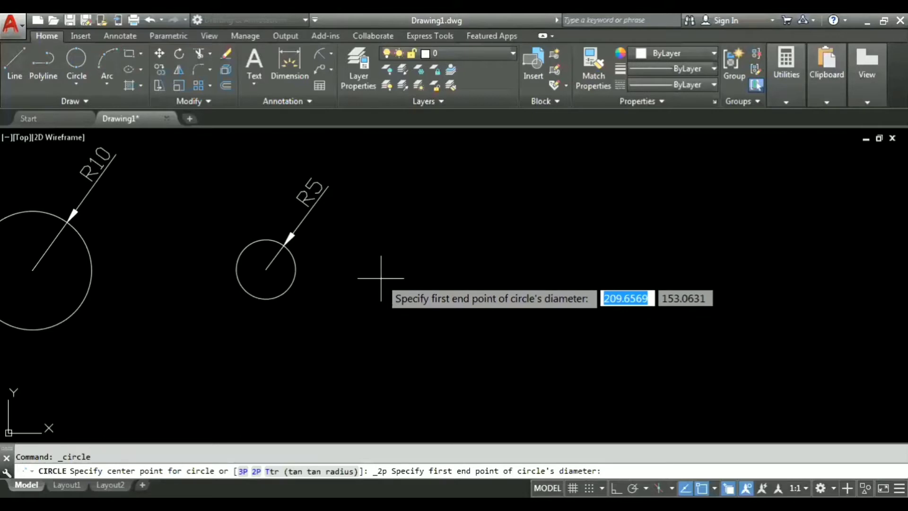
pyautogui.press('Escape')
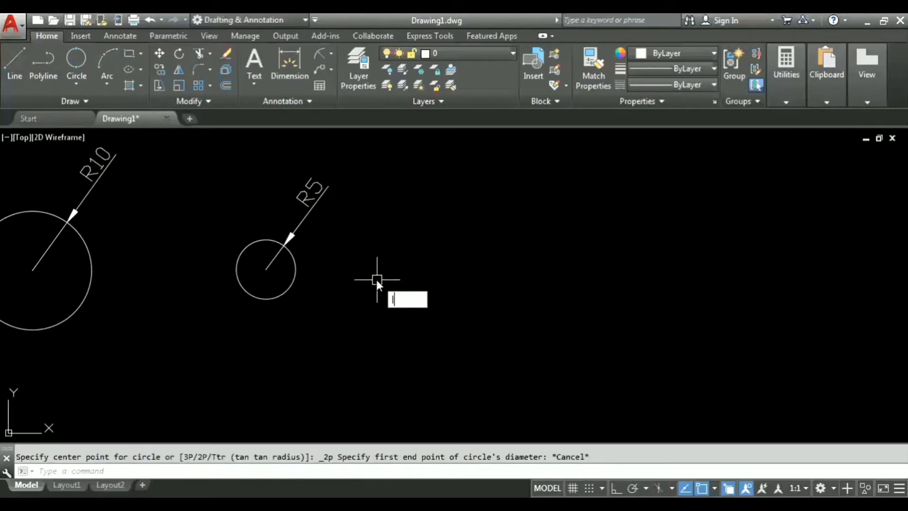
# Step: Draw a horizontal line 20 units long to the right of the small circle, with Ortho mode on
pyautogui.write('l')
pyautogui.press('Return')
pyautogui.click(386, 275)
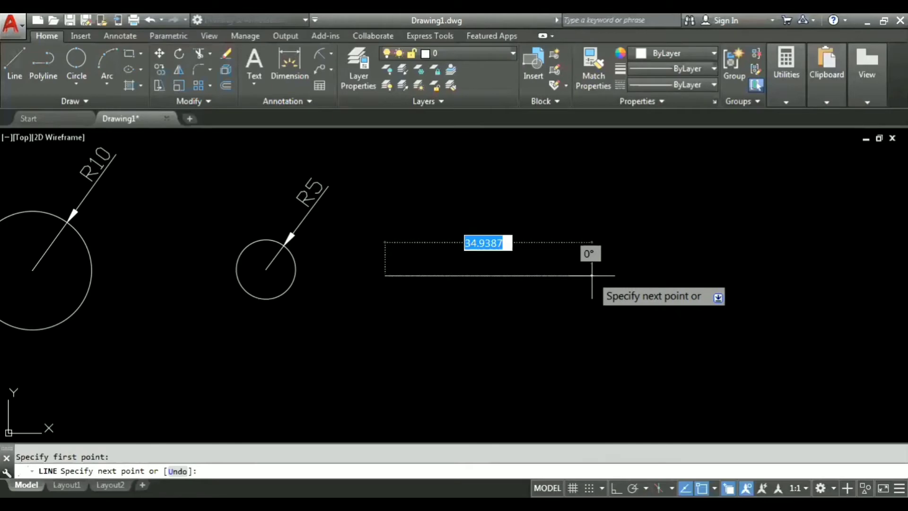
pyautogui.press('F8')
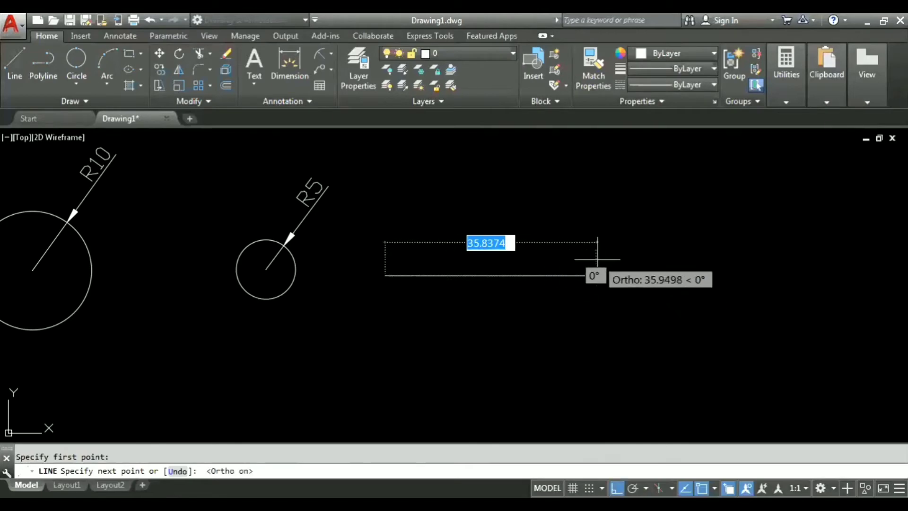
pyautogui.write('20')
pyautogui.press('Return')
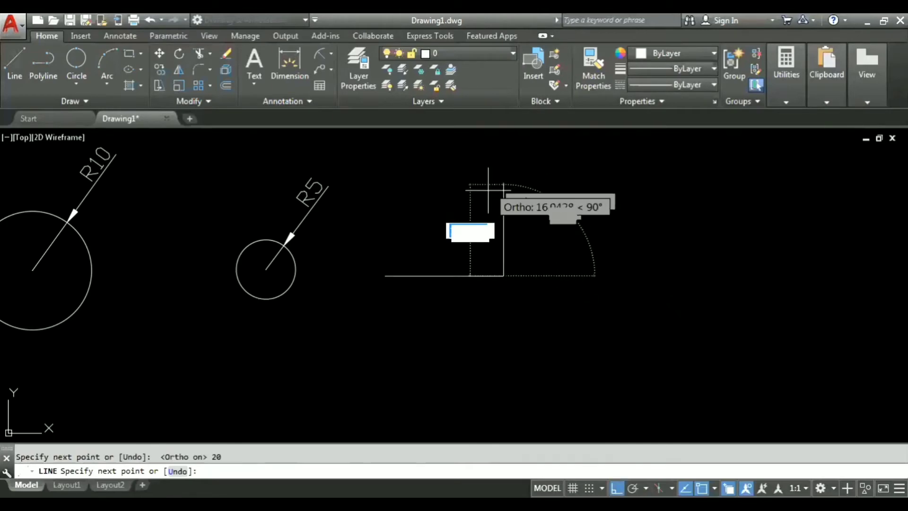
pyautogui.press('Return')
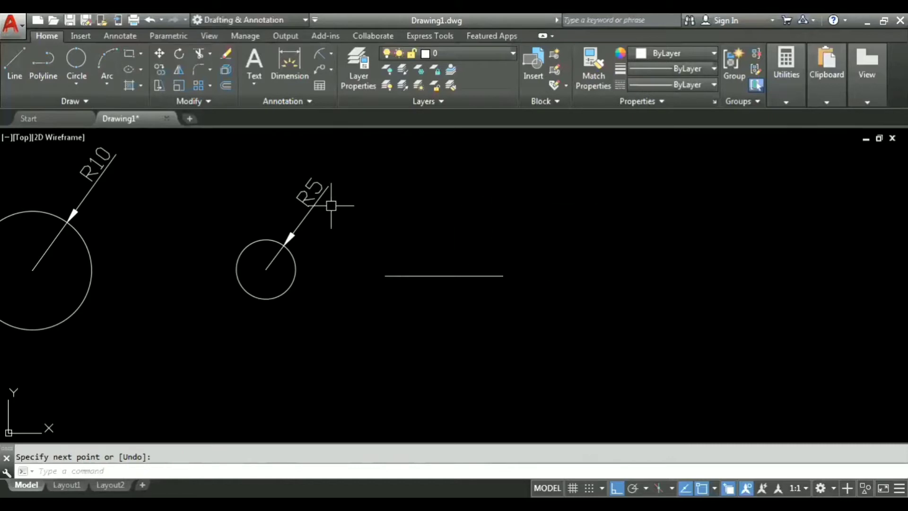
# Step: Draw a 2-Point circle using the horizontal line's endpoints as its diameter, and erase that circle again
pyautogui.click(75, 83)
pyautogui.click(83, 163)
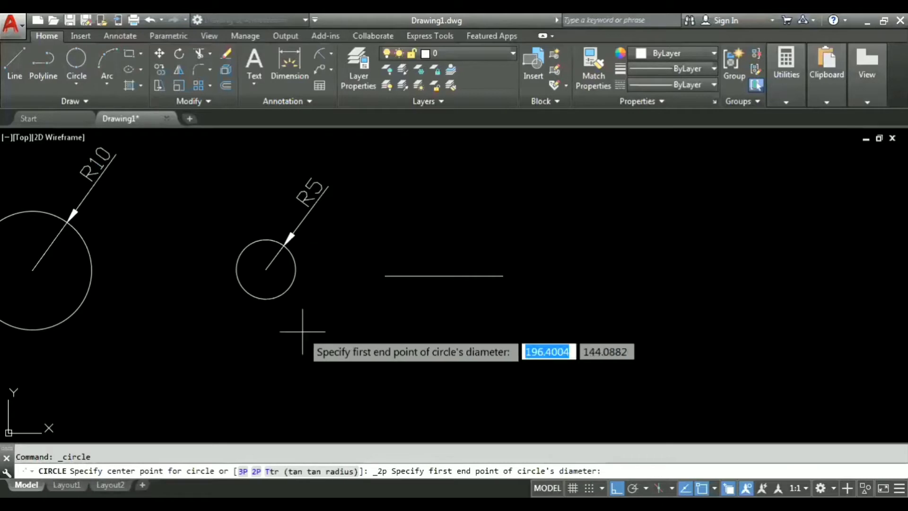
pyautogui.click(385, 276)
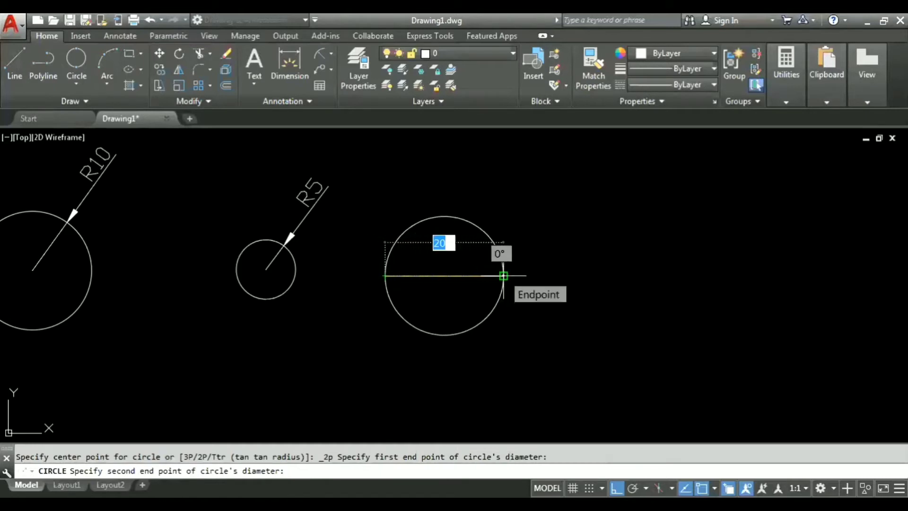
pyautogui.click(503, 275)
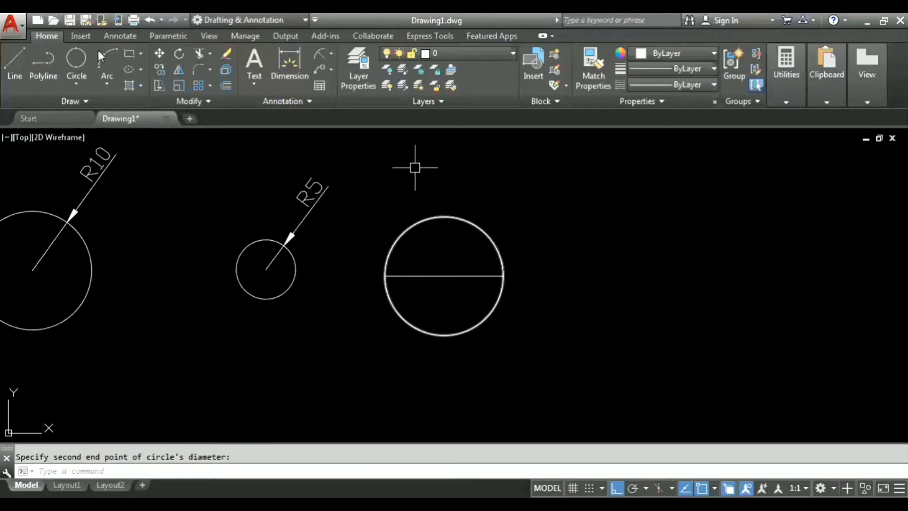
pyautogui.click(425, 218)
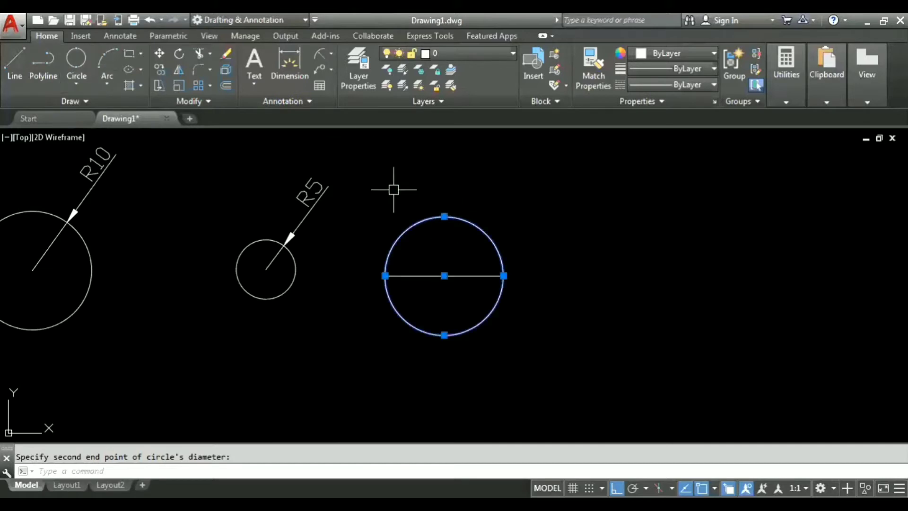
pyautogui.press('Delete')
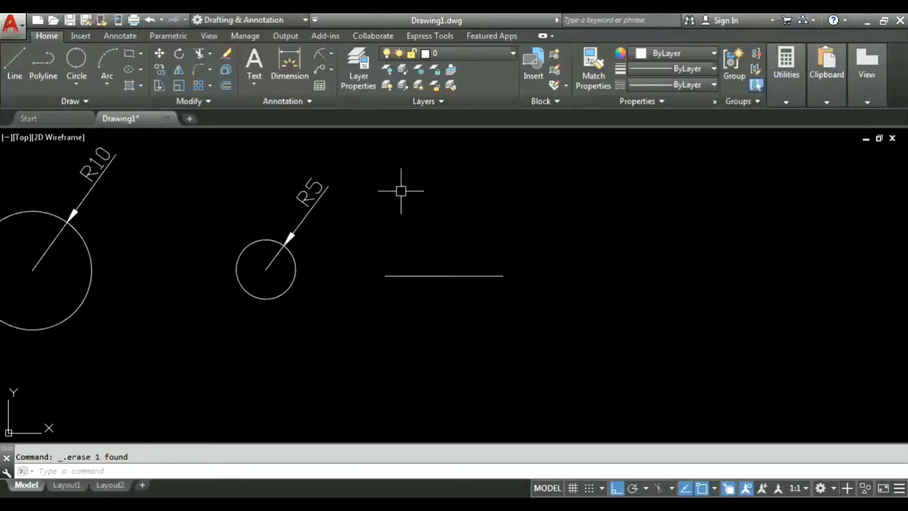
# Step: Draw a 3-Point circle through the line's left endpoint, a free point above the line and its right endpoint, with Ortho off
pyautogui.click(76, 81)
pyautogui.click(107, 189)
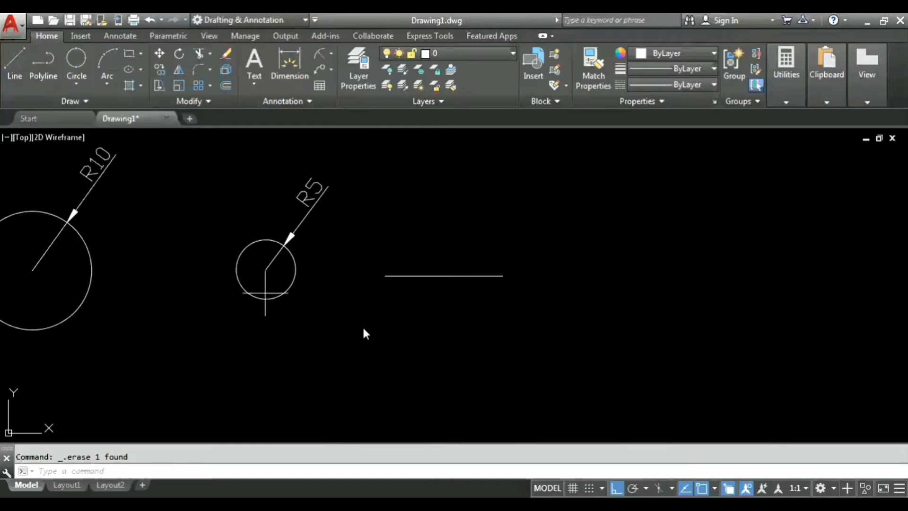
pyautogui.click(385, 275)
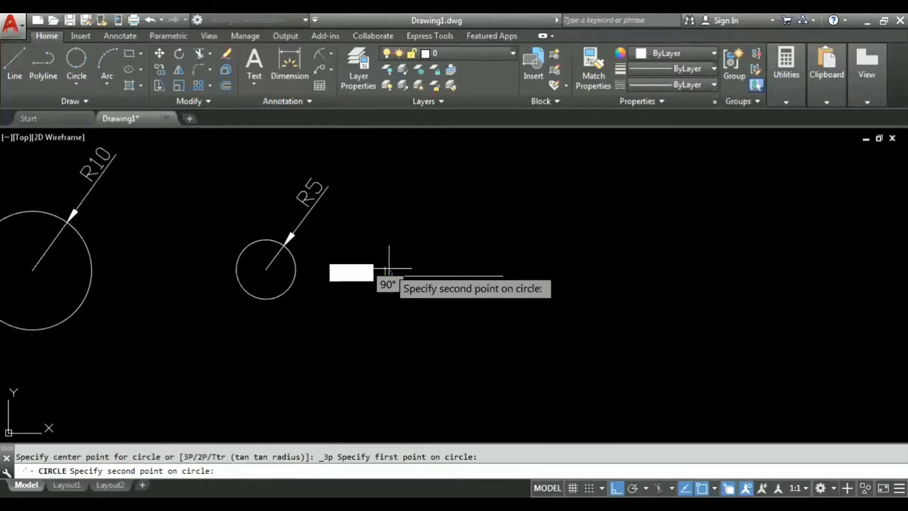
pyautogui.press('F8')
pyautogui.click(448, 205)
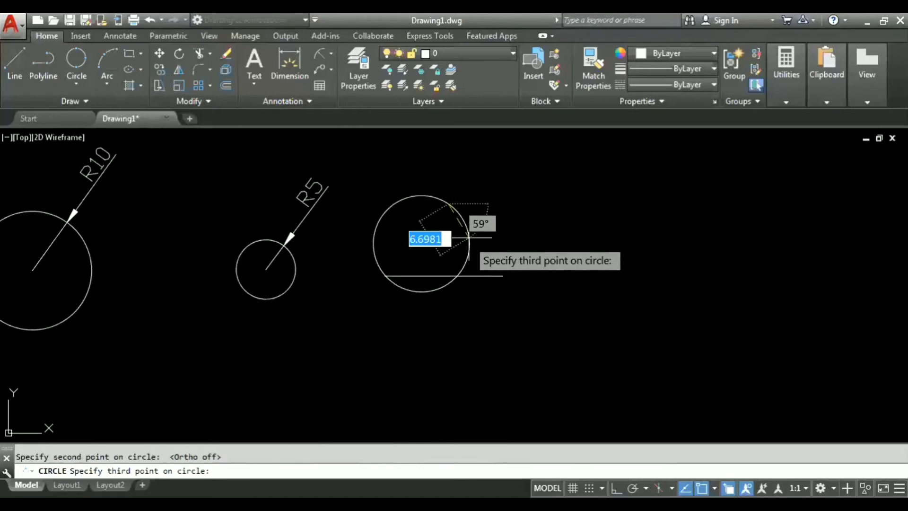
pyautogui.click(503, 276)
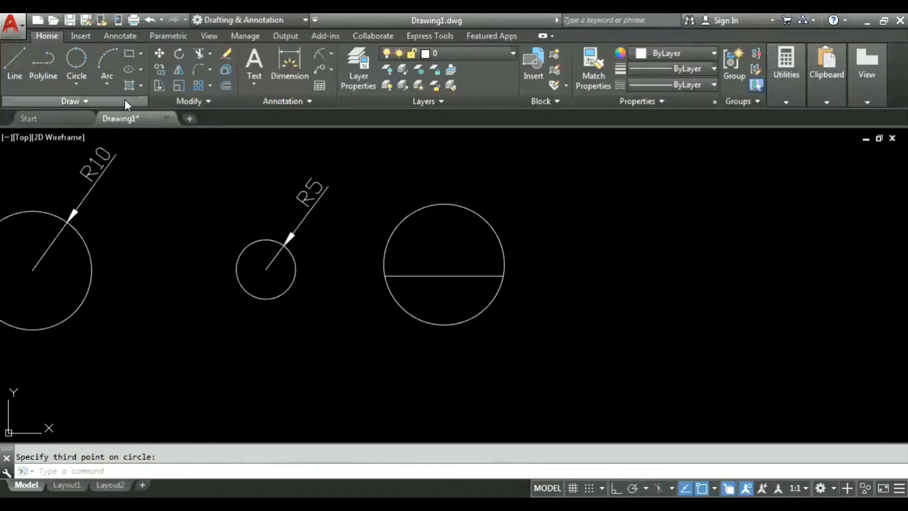
# Step: Draw a horizontal line right of the circles and a connected vertical line rising from its right end, with Ortho on
pyautogui.click(85, 81)
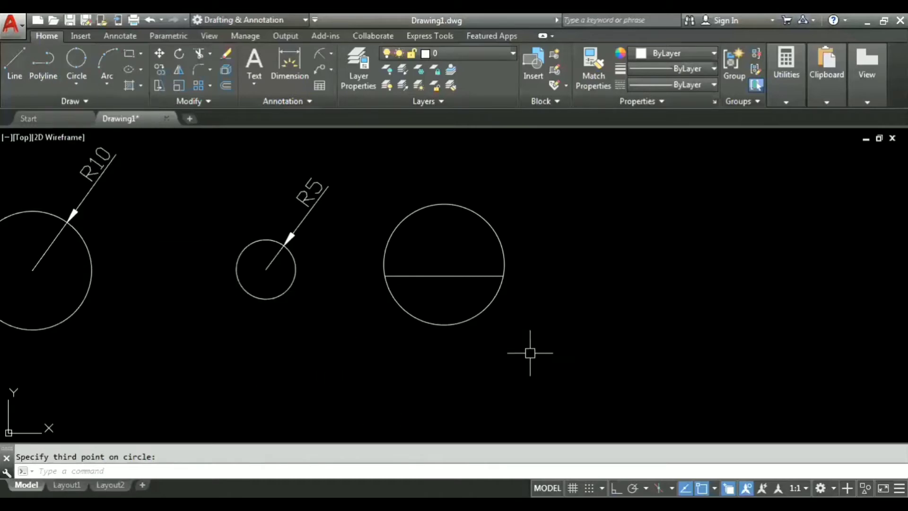
pyautogui.press('Escape')
pyautogui.write('l')
pyautogui.press('Return')
pyautogui.click(621, 326)
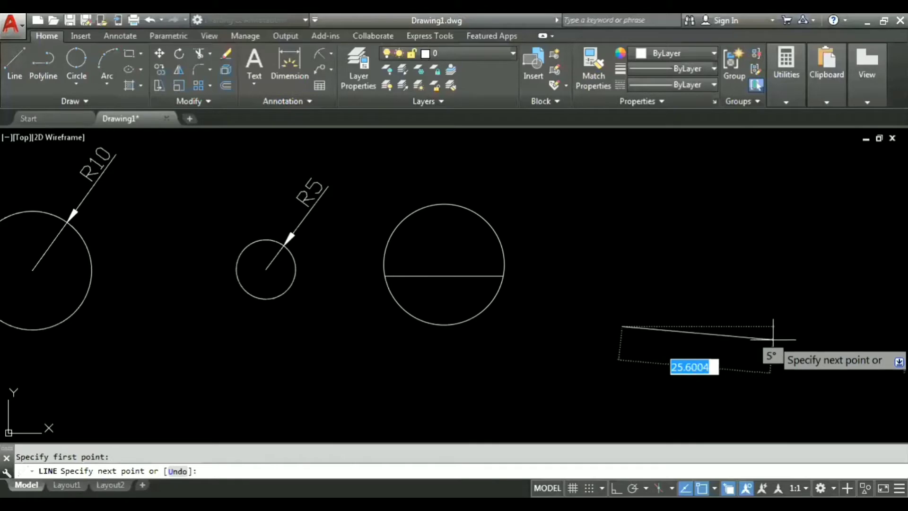
pyautogui.press('F8')
pyautogui.click(762, 326)
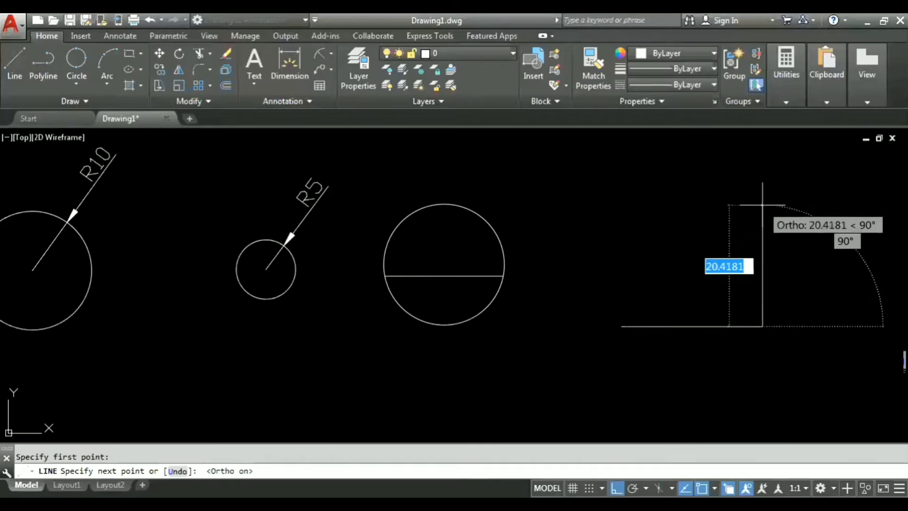
pyautogui.click(762, 200)
pyautogui.press('Return')
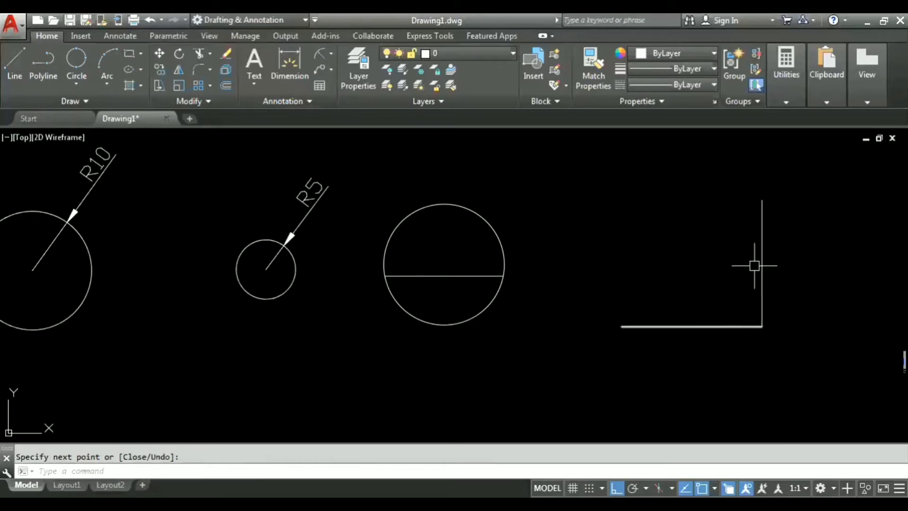
# Step: Draw a Tan, Tan, Radius circle of radius 10 tangent to the horizontal and vertical lines
pyautogui.click(70, 83)
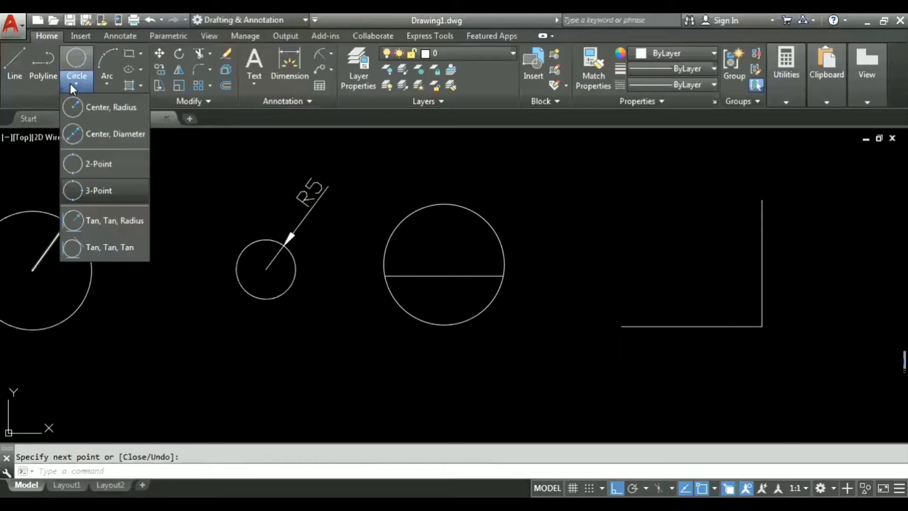
pyautogui.click(109, 225)
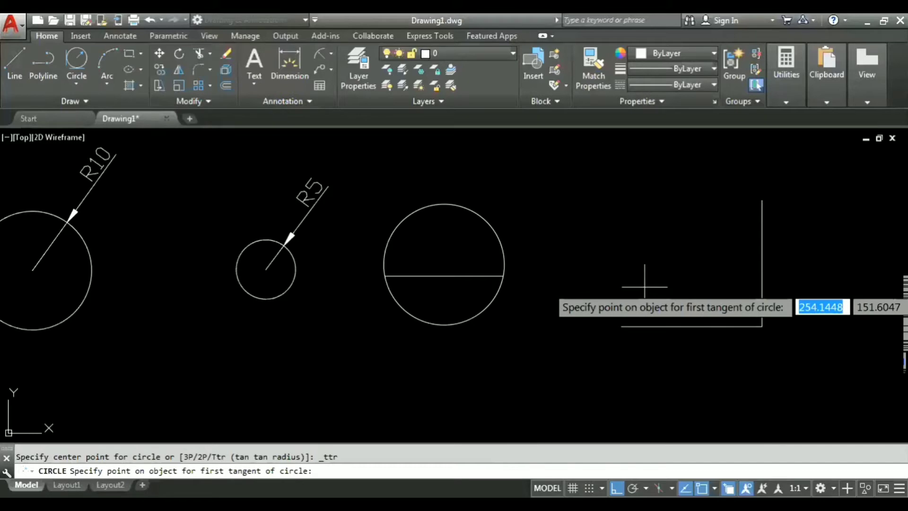
pyautogui.click(675, 324)
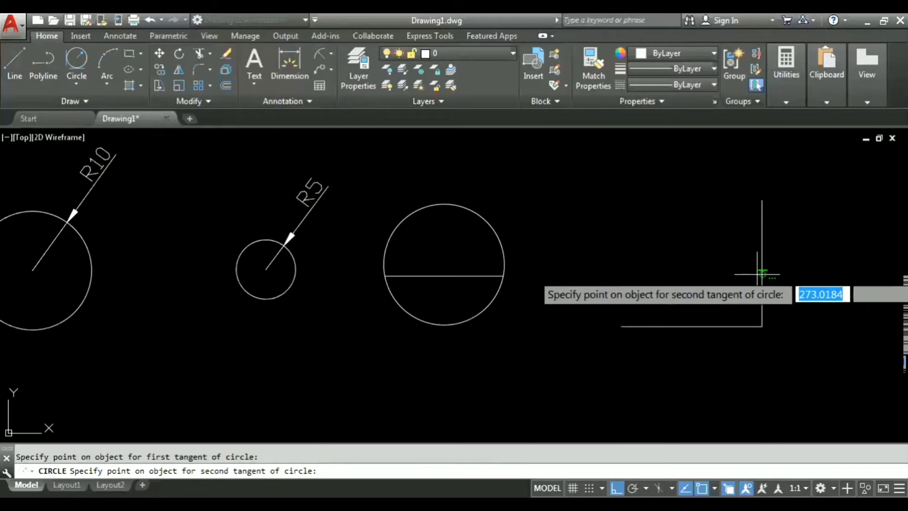
pyautogui.click(760, 259)
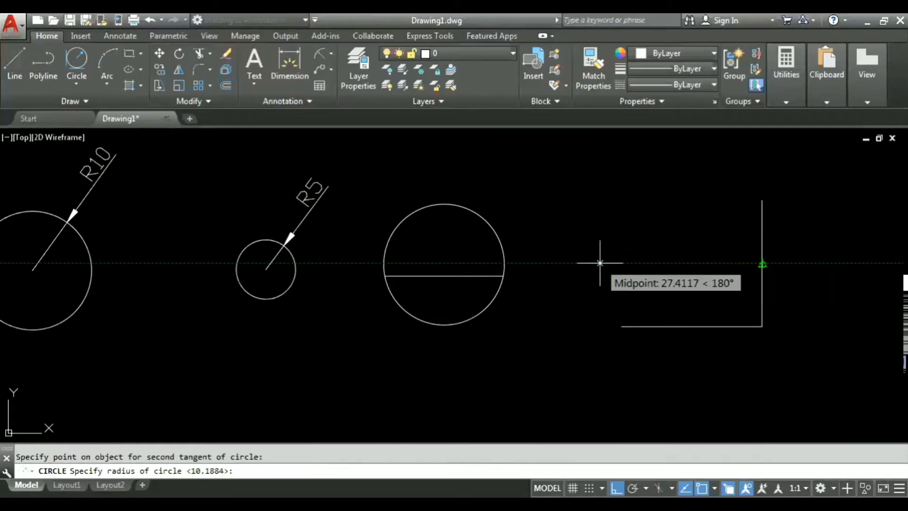
pyautogui.write('10')
pyautogui.press('Return')
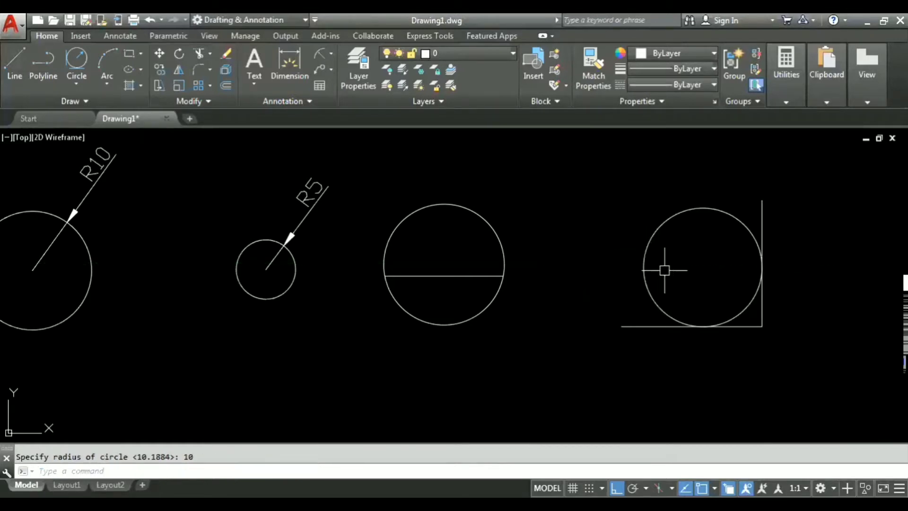
pyautogui.moveTo(684, 257); pyautogui.dragTo(510, 257, button='middle')
pyautogui.scroll(2, 583, 259)
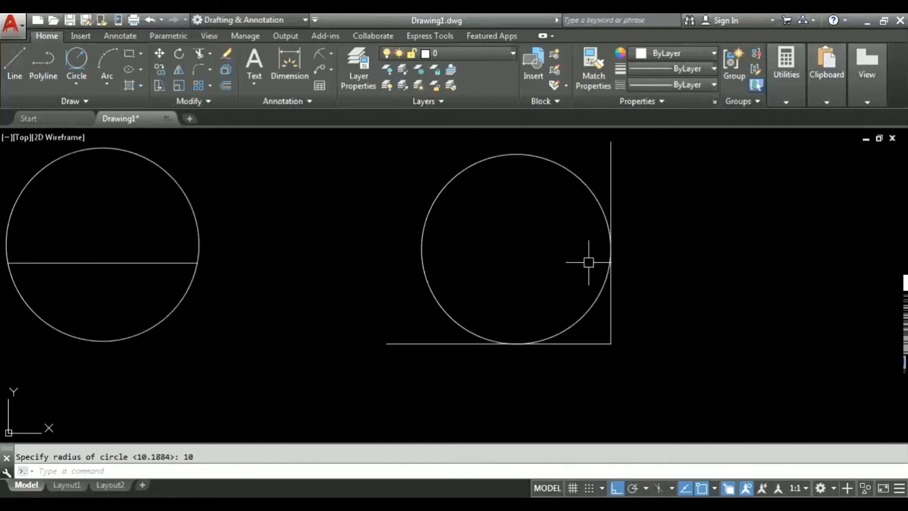
# Step: Erase the tangent circle together with its horizontal and vertical lines
pyautogui.scroll(-2, 575, 375)
pyautogui.click(586, 361)
pyautogui.click(530, 293)
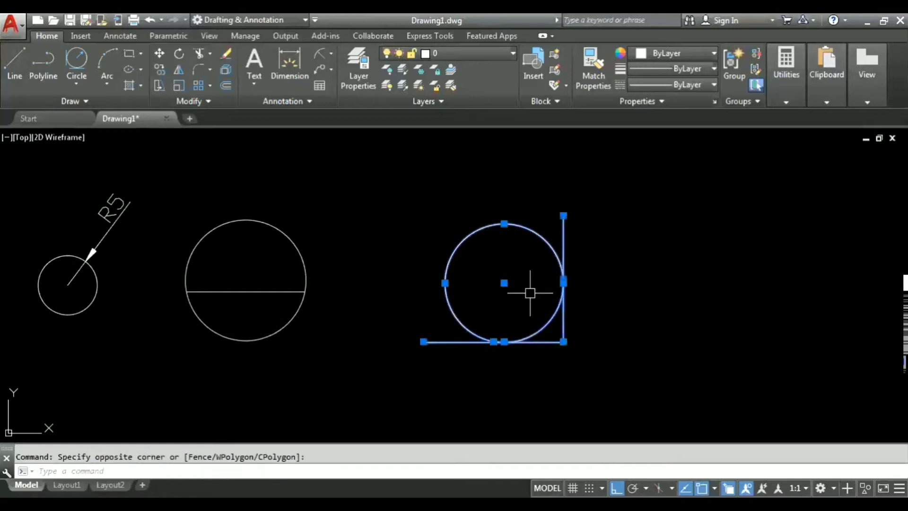
pyautogui.press('Delete')
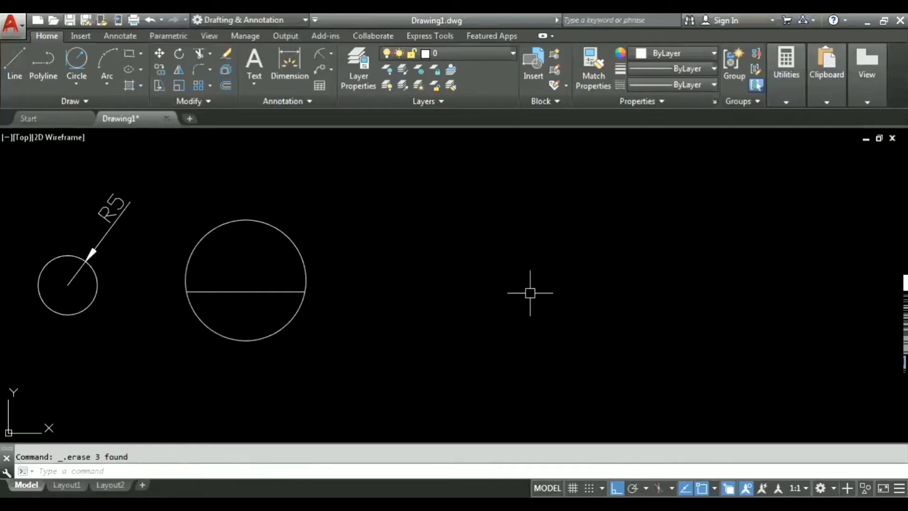
# Step: Draw a three-sided polygon inscribed in a circle beside the 3-Point circle, with one vertex pointing left
pyautogui.write('pol')
pyautogui.press('Return')
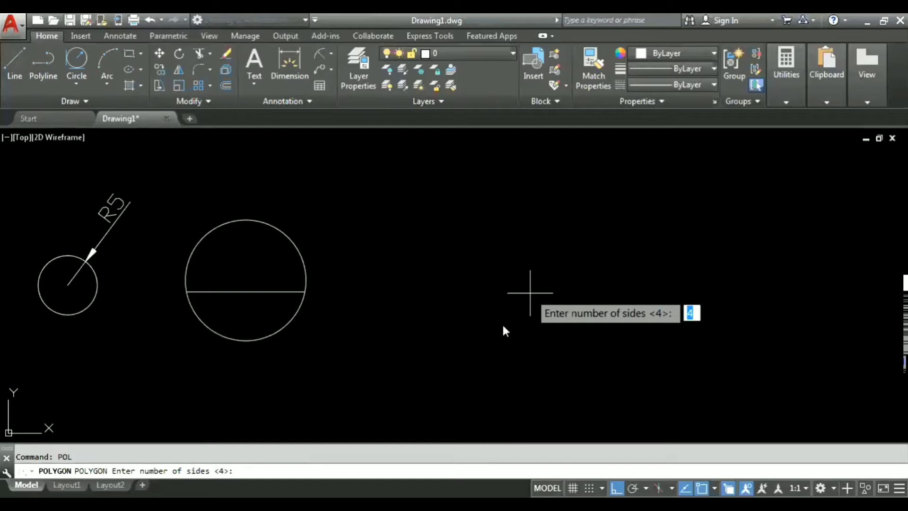
pyautogui.press('Return')
pyautogui.click(519, 251)
pyautogui.click(577, 298)
pyautogui.click(424, 308)
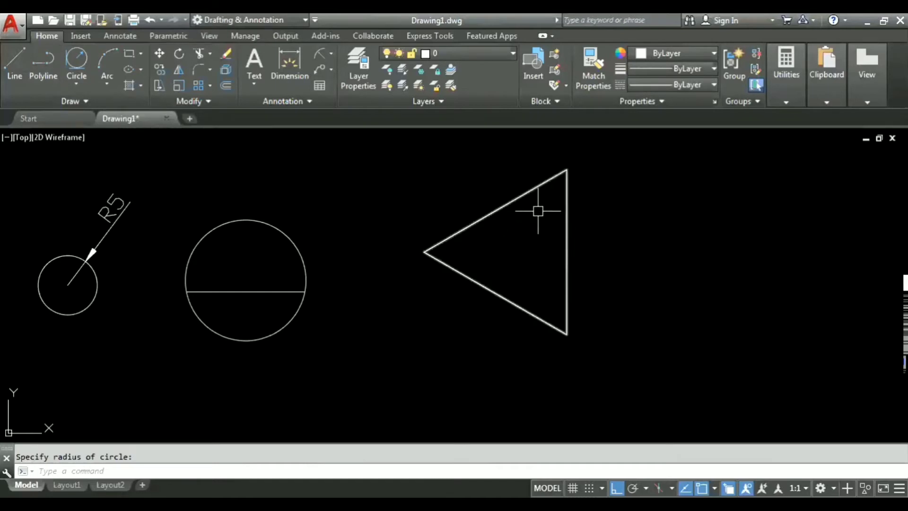
# Step: Draw a Tan, Tan, Tan circle inside the triangle, tangent to its upper, vertical and lower sides
pyautogui.click(75, 83)
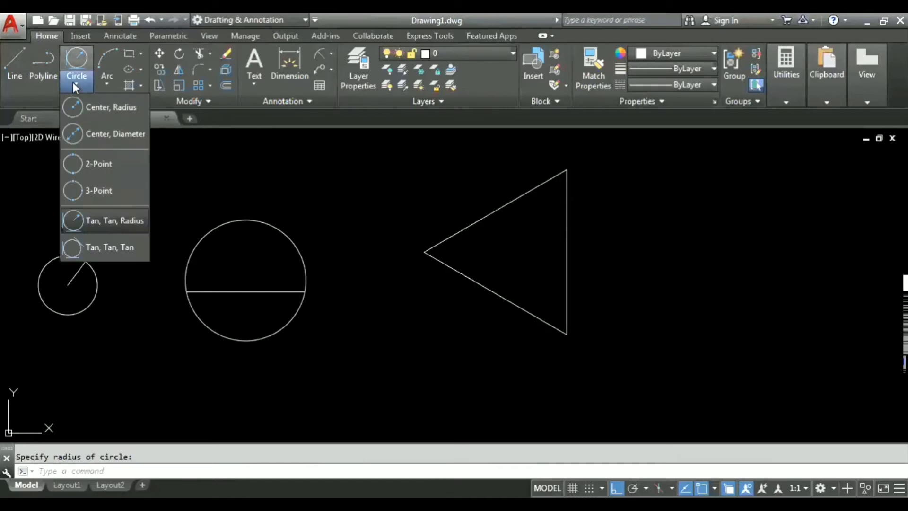
pyautogui.click(114, 251)
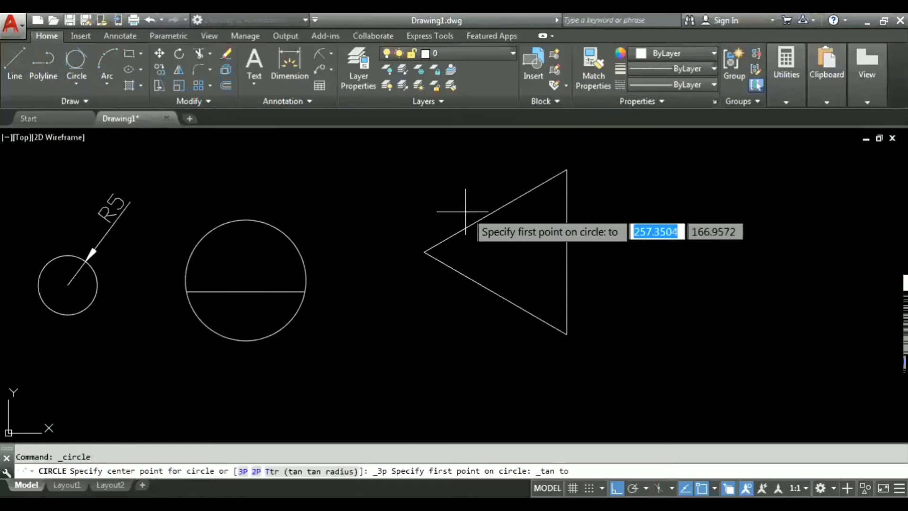
pyautogui.click(506, 207)
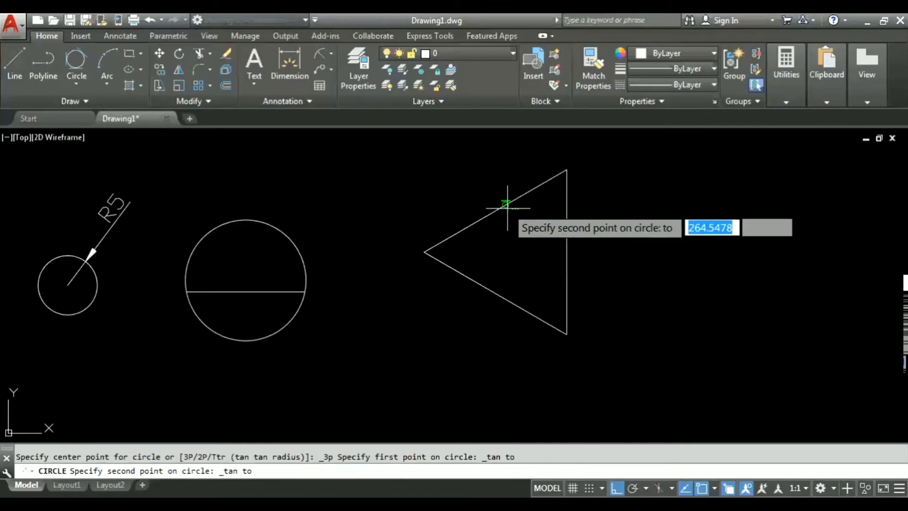
pyautogui.click(566, 239)
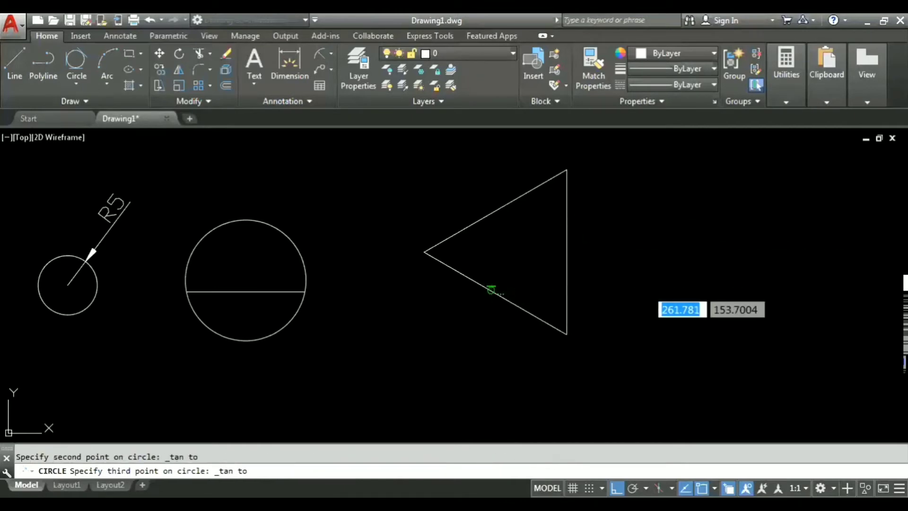
pyautogui.click(475, 286)
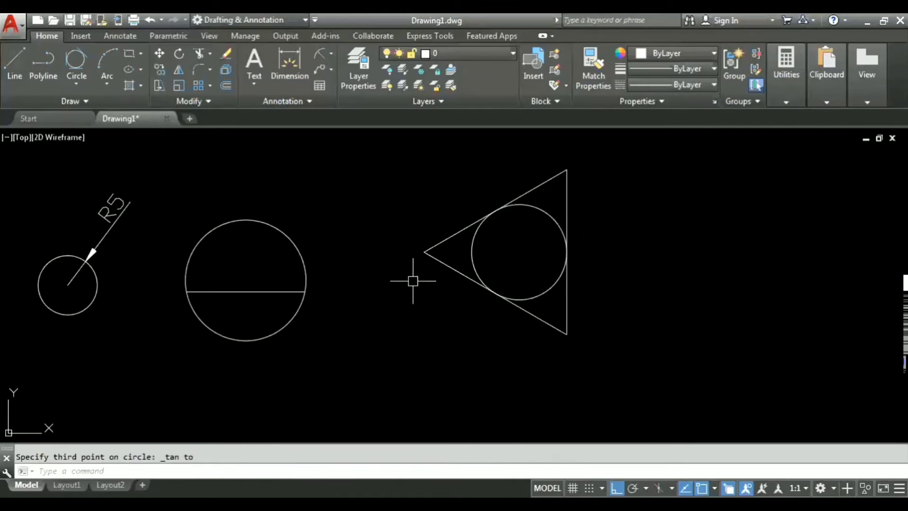
pyautogui.scroll(4, 519, 224)
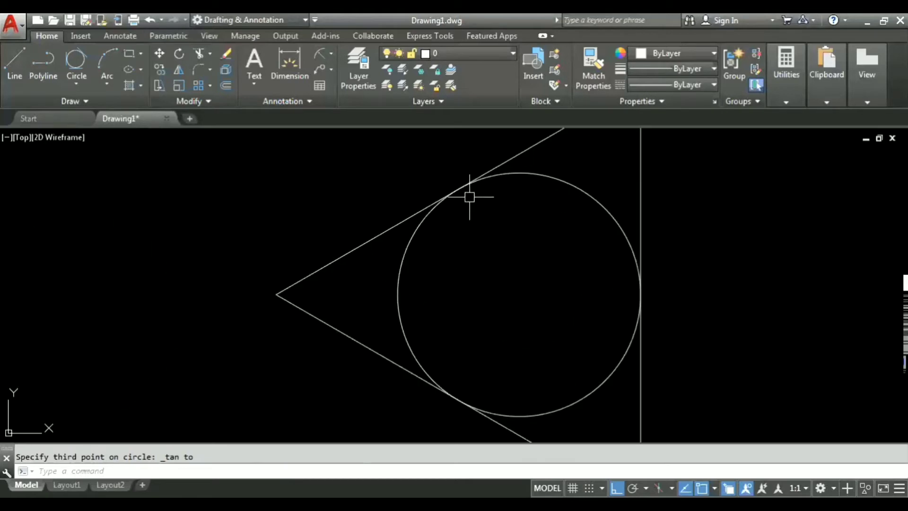
pyautogui.scroll(-6, 490, 201)
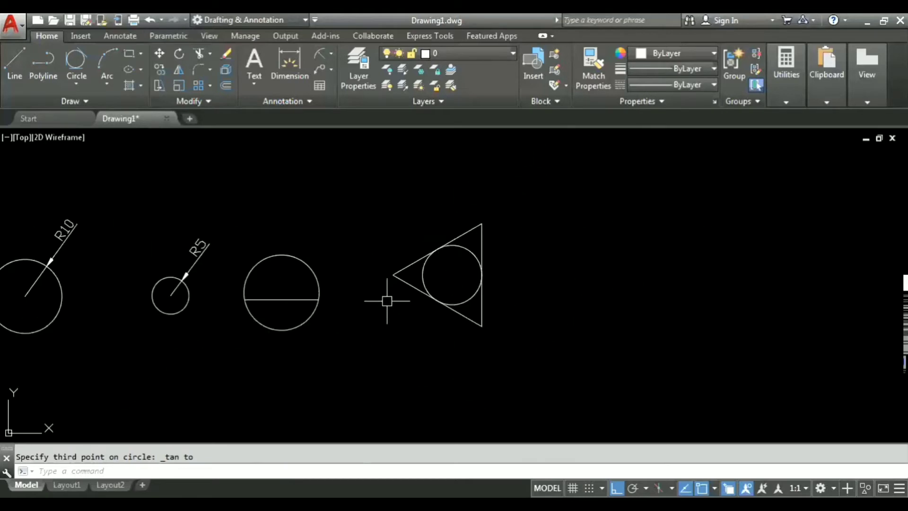
pyautogui.click(522, 349)
pyautogui.click(548, 295)
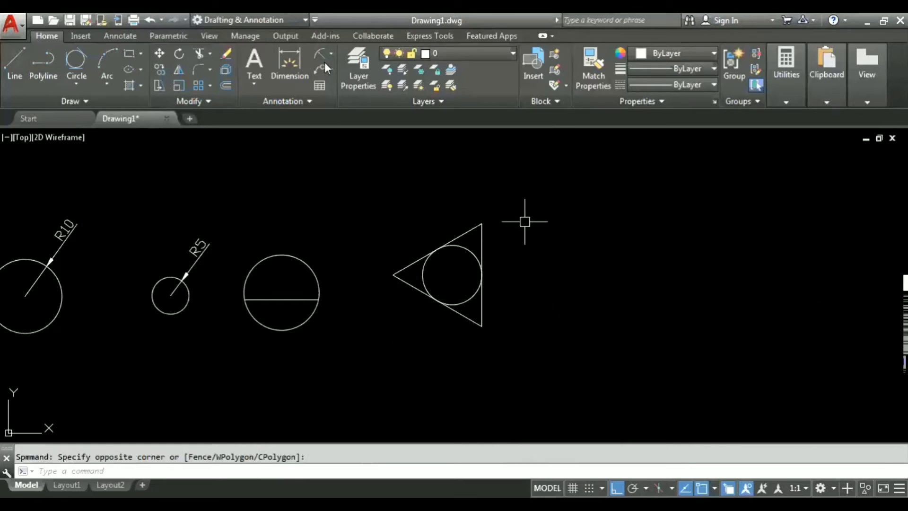
# Step: Draw a 3-Point circle around the triangle through its left, upper right and lower right vertices
pyautogui.click(78, 83)
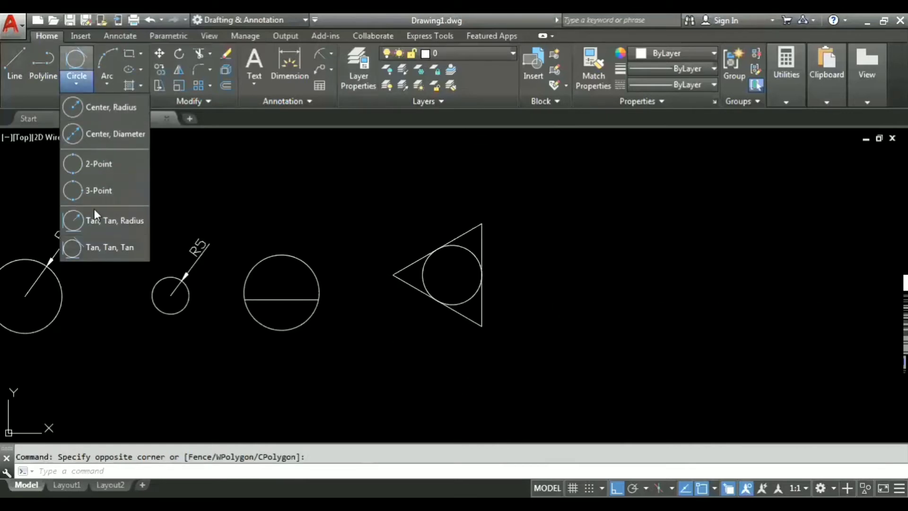
pyautogui.click(104, 192)
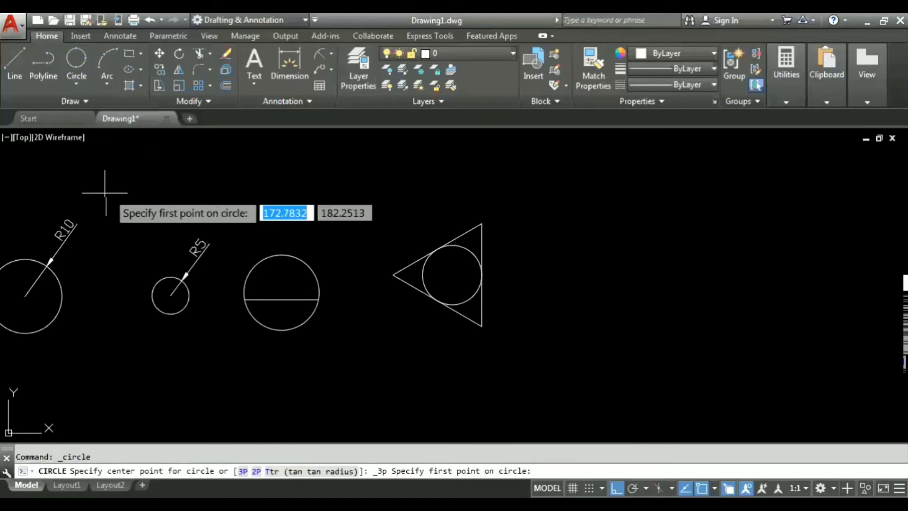
pyautogui.click(393, 274)
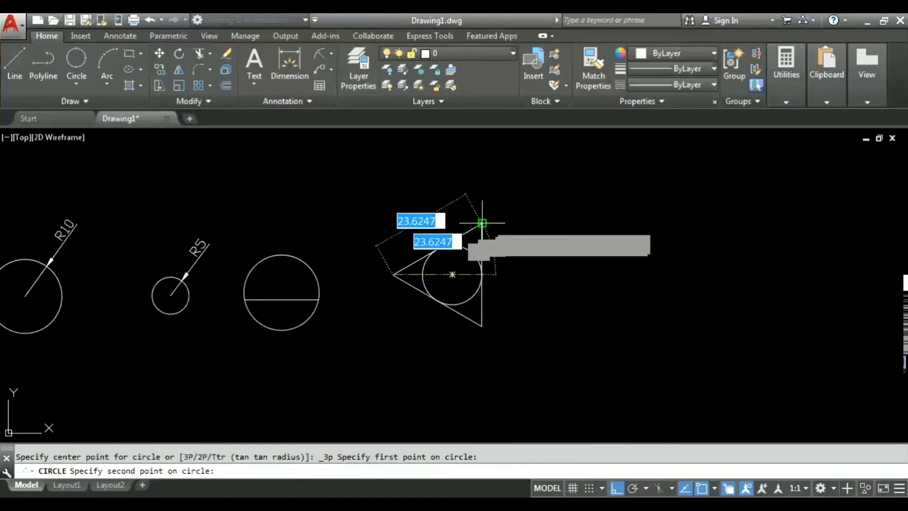
pyautogui.click(482, 224)
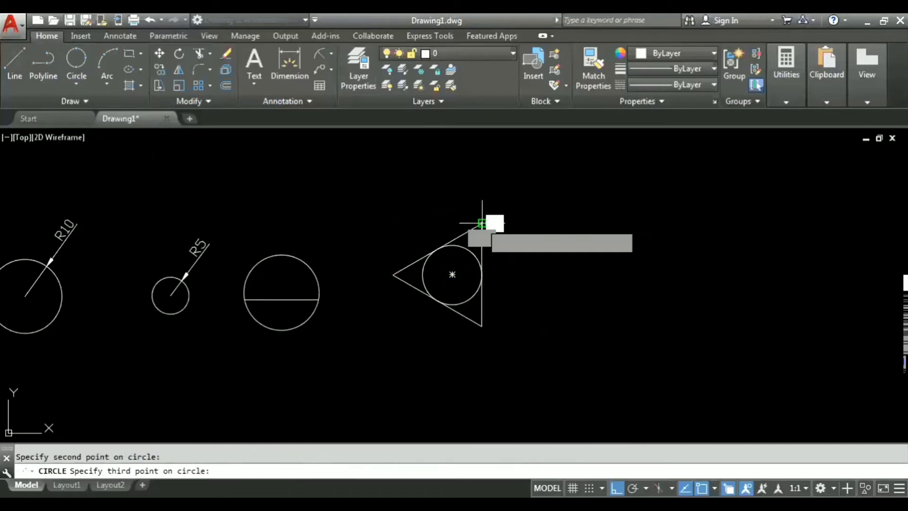
pyautogui.click(482, 326)
pyautogui.moveTo(570, 330); pyautogui.dragTo(575, 308, button='middle')
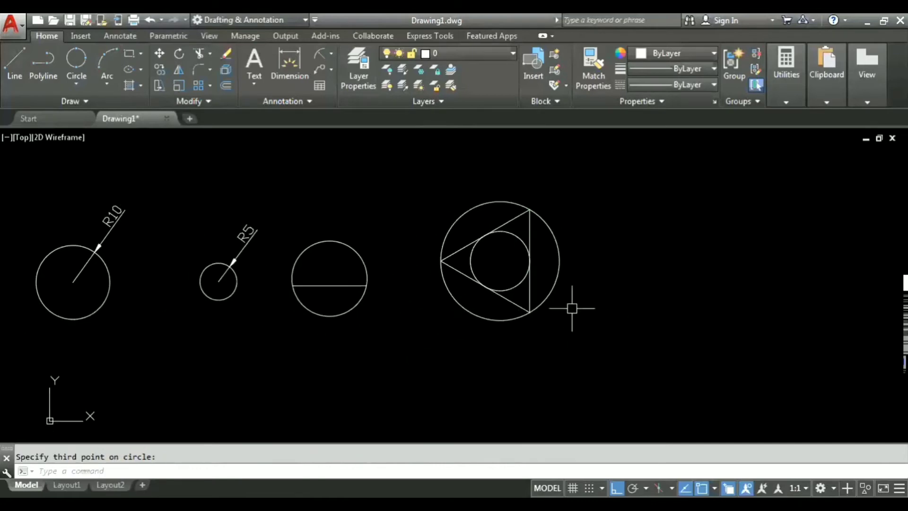
# Step: Erase all circles, dimensions, the line and the triangle from the drawing
pyautogui.scroll(-2, 209, 329)
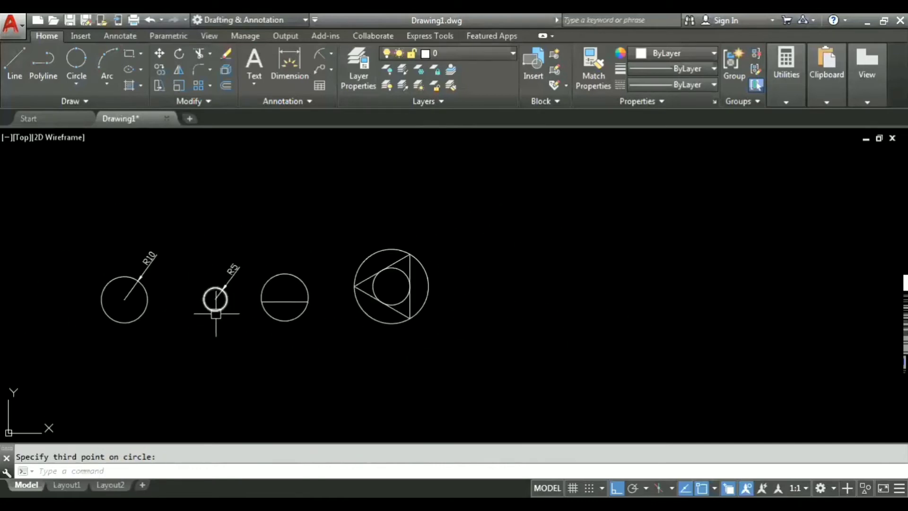
pyautogui.click(466, 369)
pyautogui.click(58, 228)
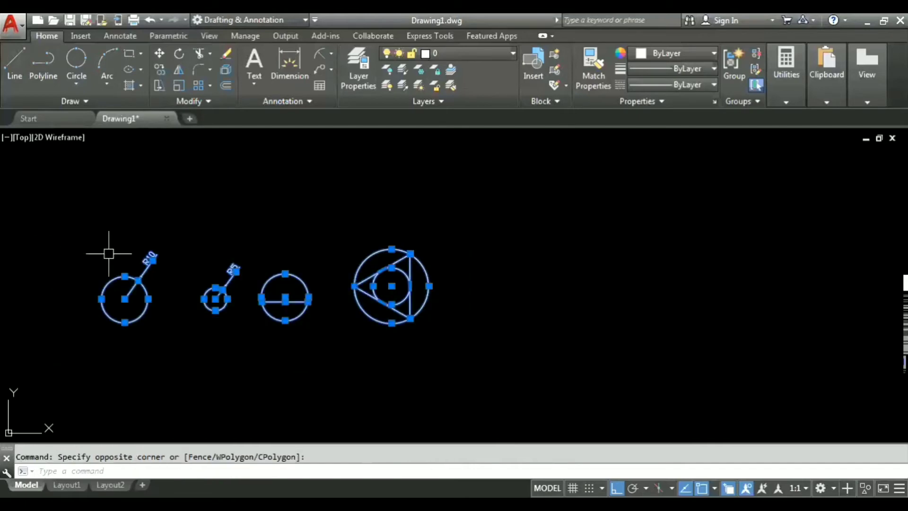
pyautogui.press('Delete')
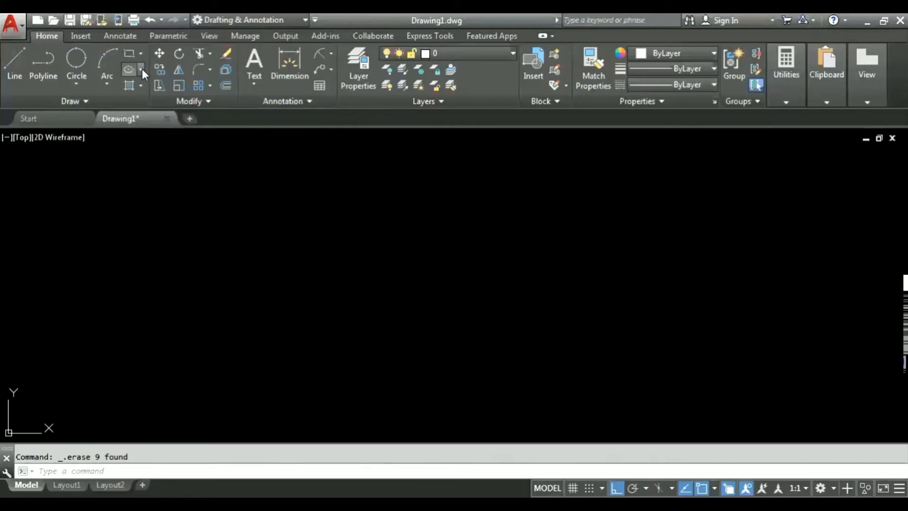
# Step: Draw an ellipse by its center, with a horizontal axis endpoint distance of 100 and 50 to the other axis
pyautogui.click(142, 69)
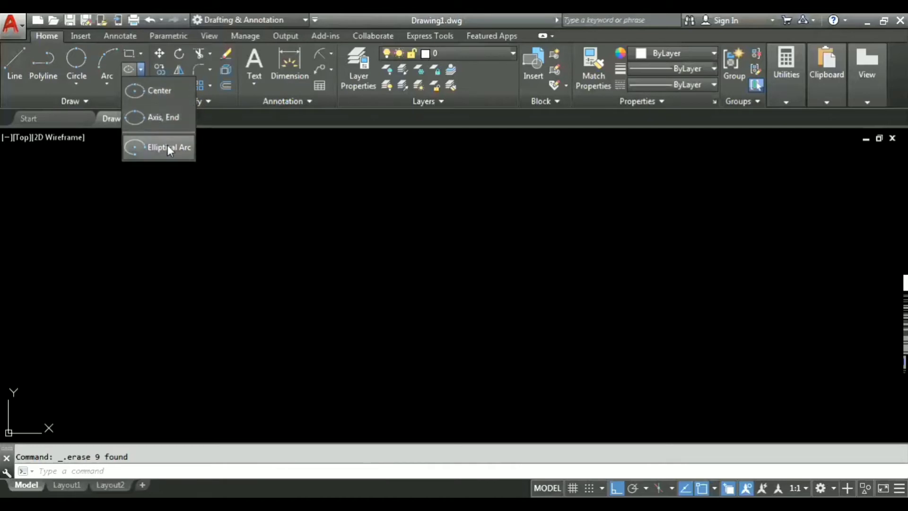
pyautogui.click(165, 90)
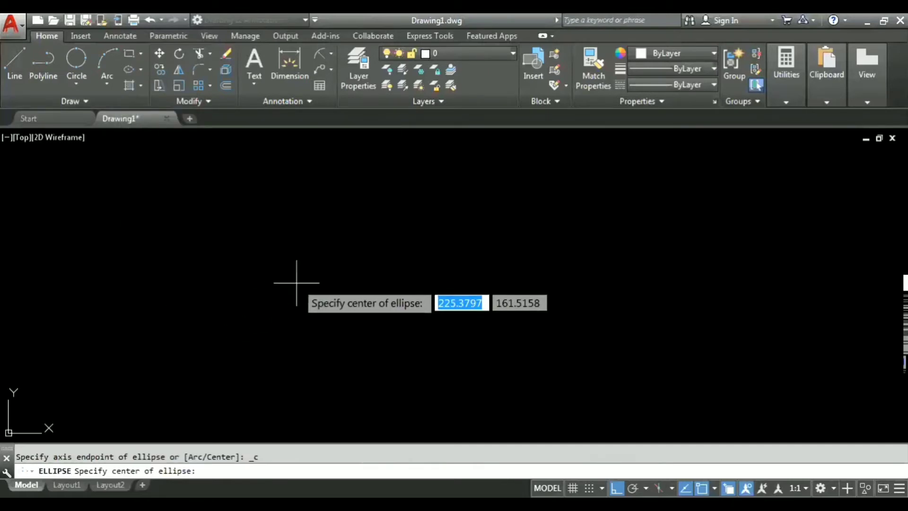
pyautogui.click(334, 292)
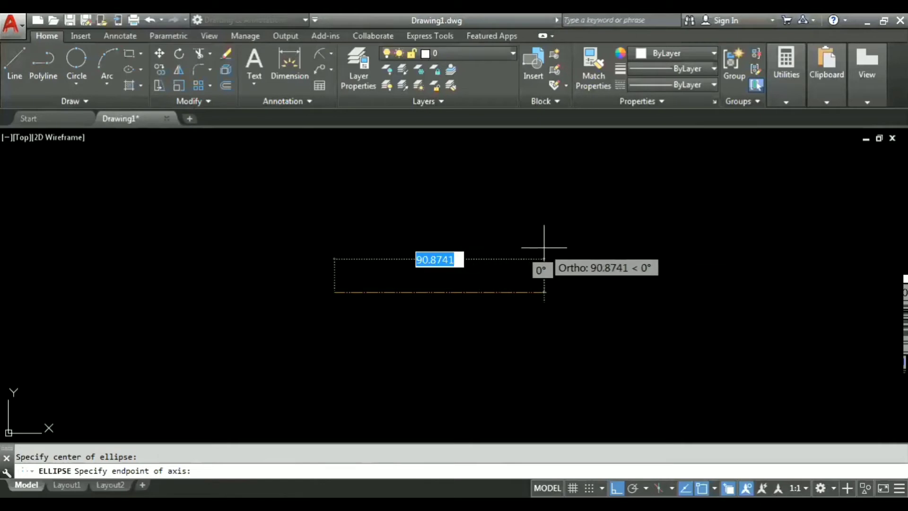
pyautogui.write('100')
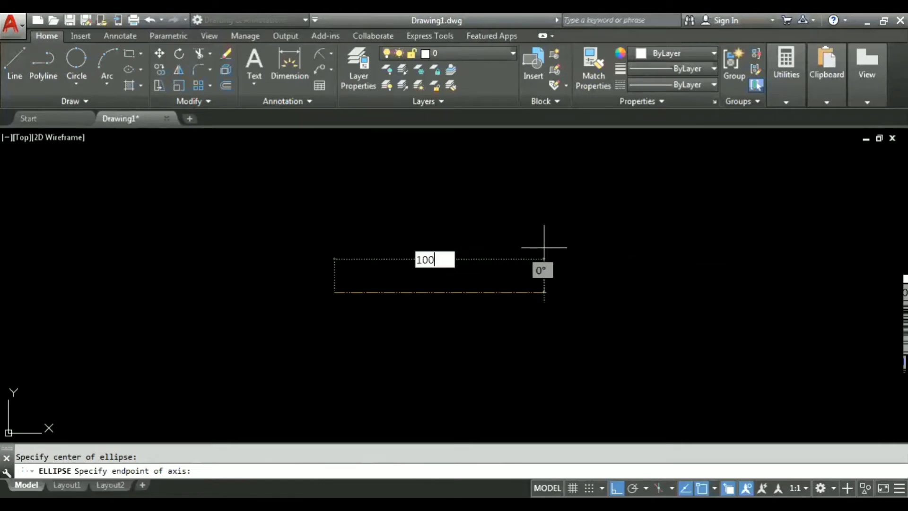
pyautogui.press('Return')
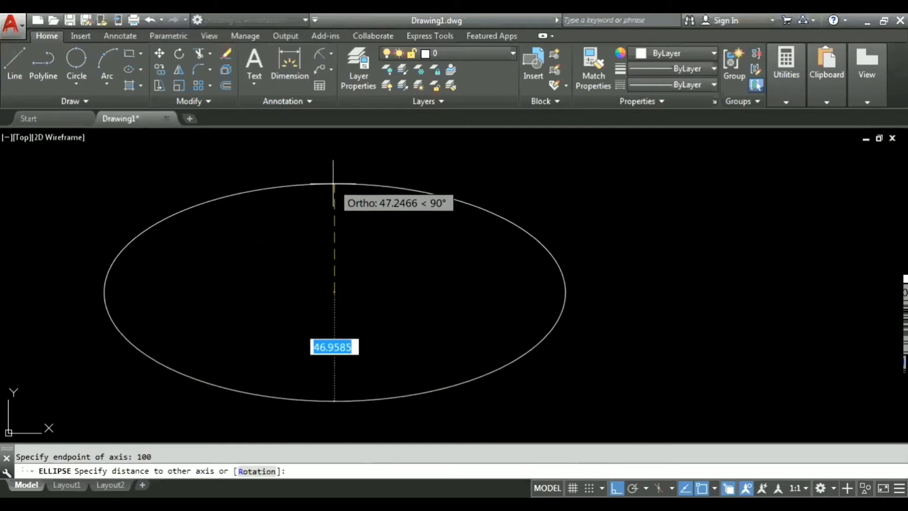
pyautogui.write('50')
pyautogui.press('Return')
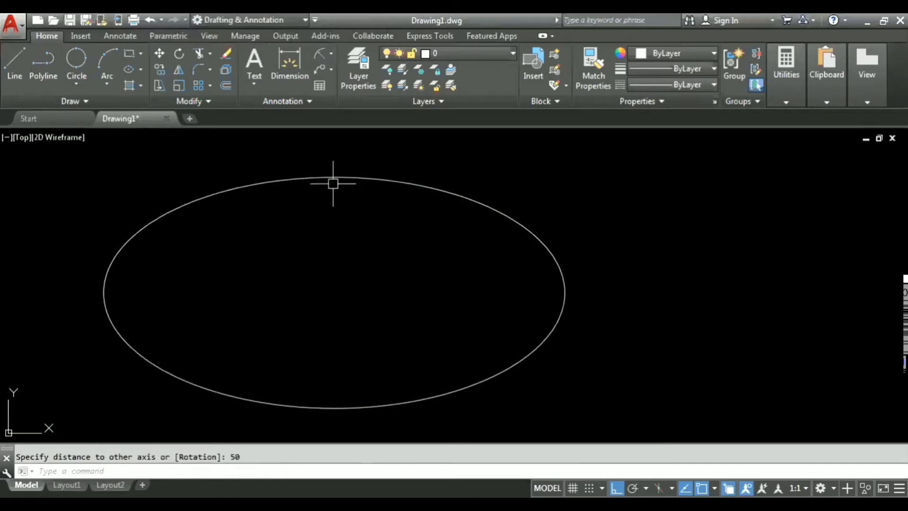
# Step: Add a horizontal linear dimension from the ellipse's center to its right quadrant, placing the dimension line below the center
pyautogui.click(308, 178)
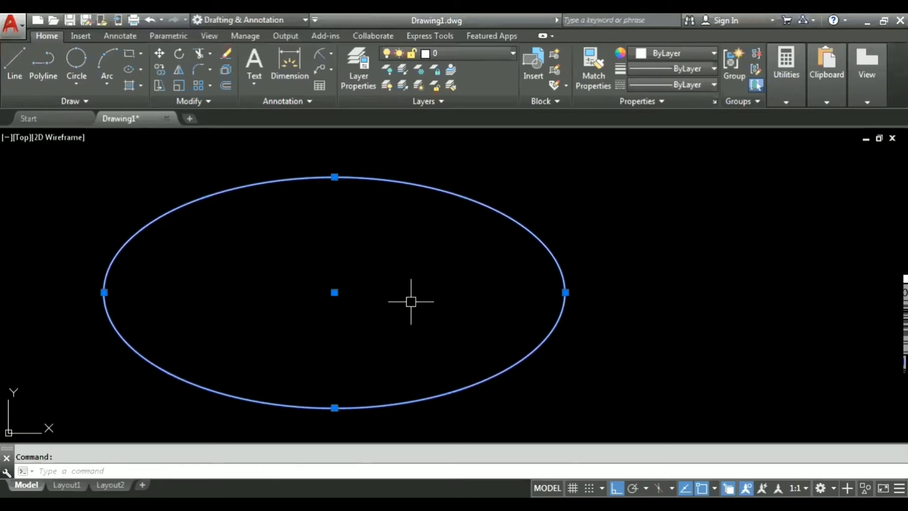
pyautogui.write('dli')
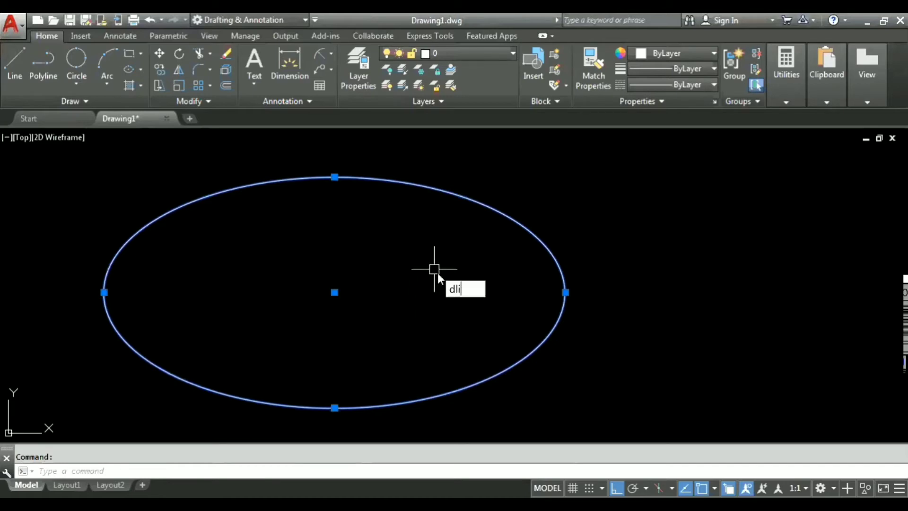
pyautogui.press('Return')
pyautogui.click(334, 292)
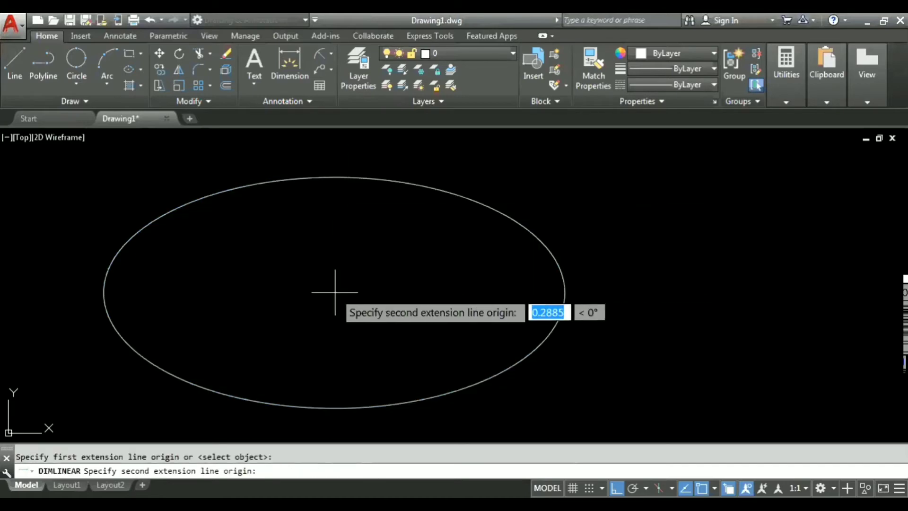
pyautogui.click(564, 292)
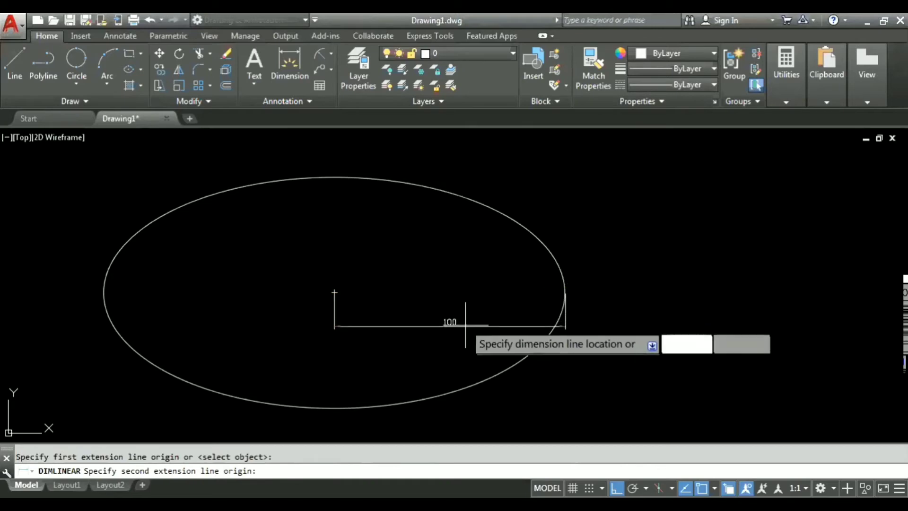
pyautogui.click(449, 323)
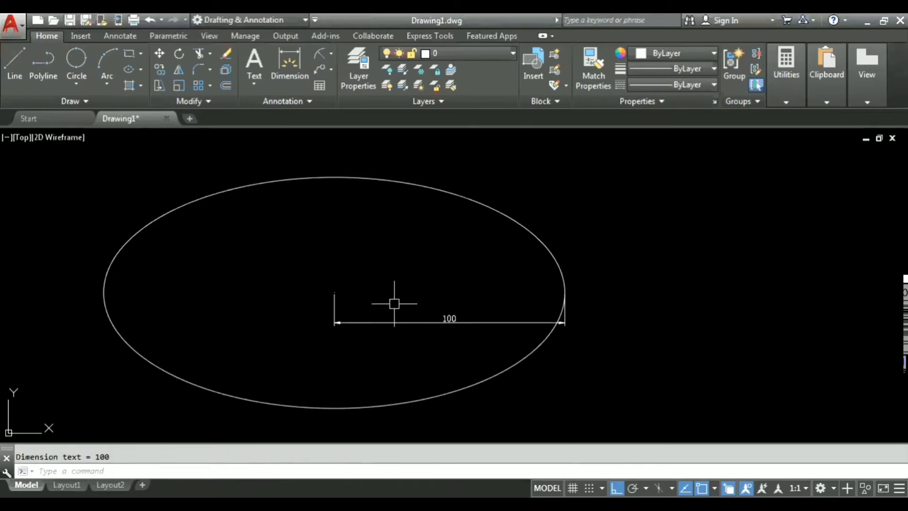
# Step: Add a vertical linear dimension from the ellipse's center to its top quadrant, placing the dimension line left of the center
pyautogui.write('dl')
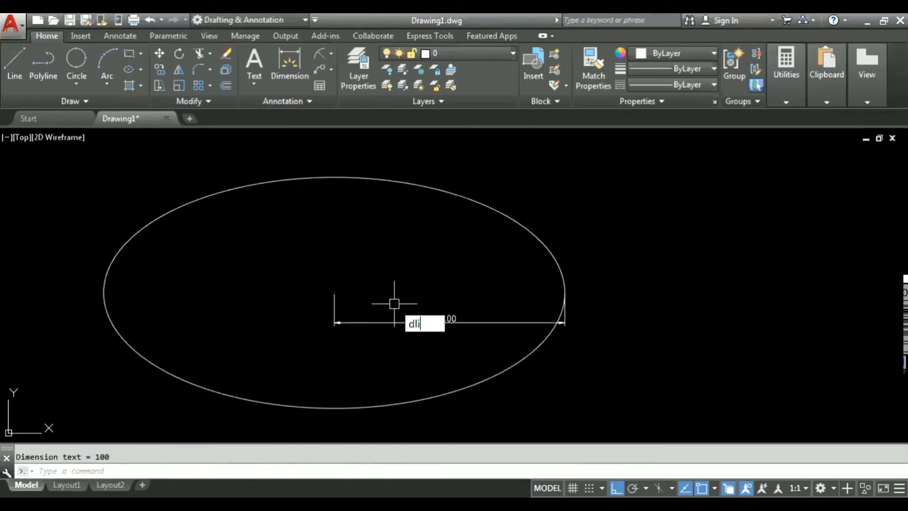
pyautogui.write('i')
pyautogui.press('Return')
pyautogui.click(335, 293)
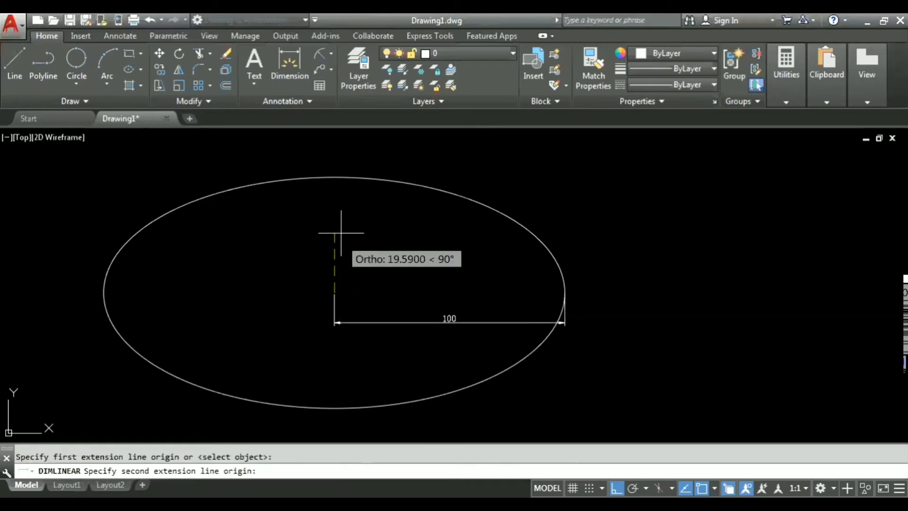
pyautogui.click(334, 178)
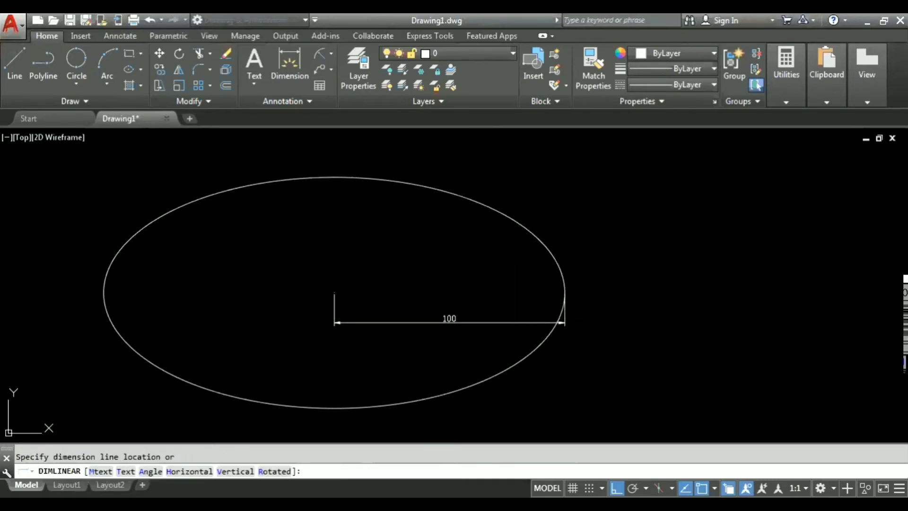
pyautogui.click(279, 236)
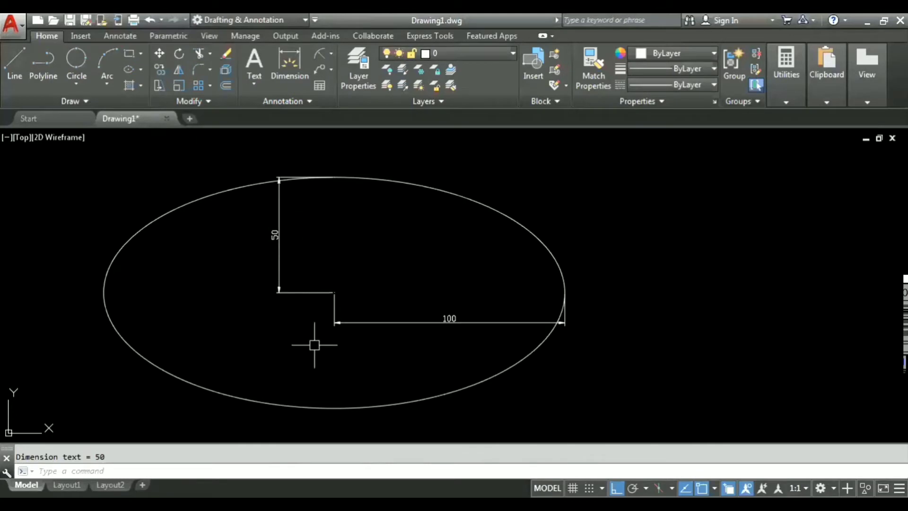
# Step: Erase both linear dimensions and the ellipse from the drawing
pyautogui.click(356, 349)
pyautogui.click(277, 275)
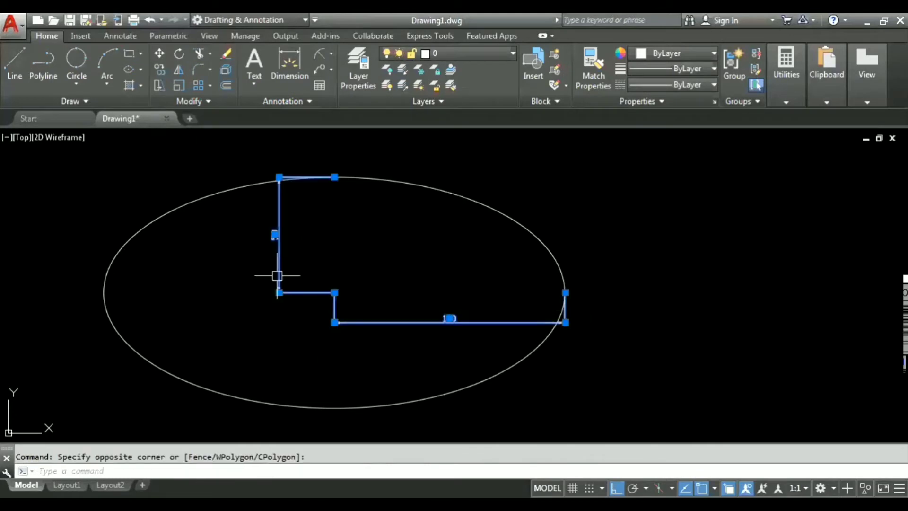
pyautogui.press('Delete')
pyautogui.click(570, 357)
pyautogui.click(527, 328)
pyautogui.press('Delete')
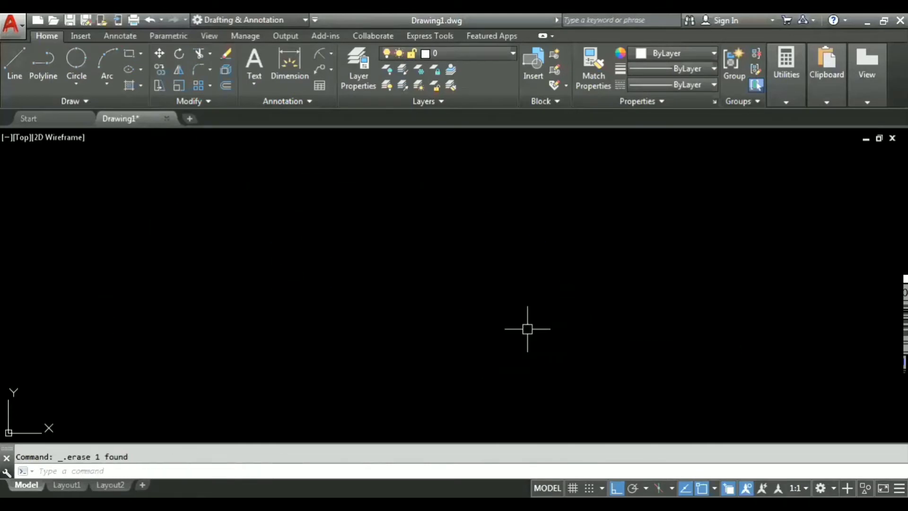
# Step: Draw an Axis, End ellipse with a horizontal axis 300 long and a distance of 50 to the other axis
pyautogui.click(141, 69)
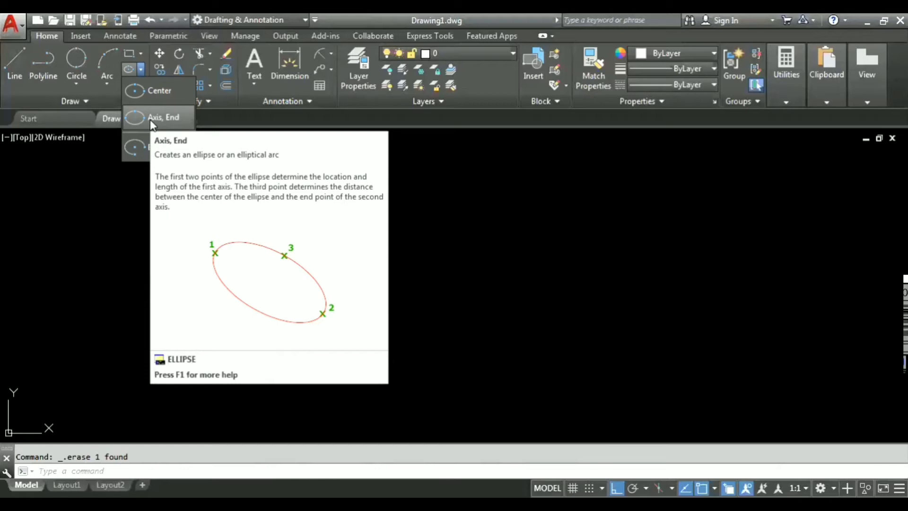
pyautogui.click(151, 121)
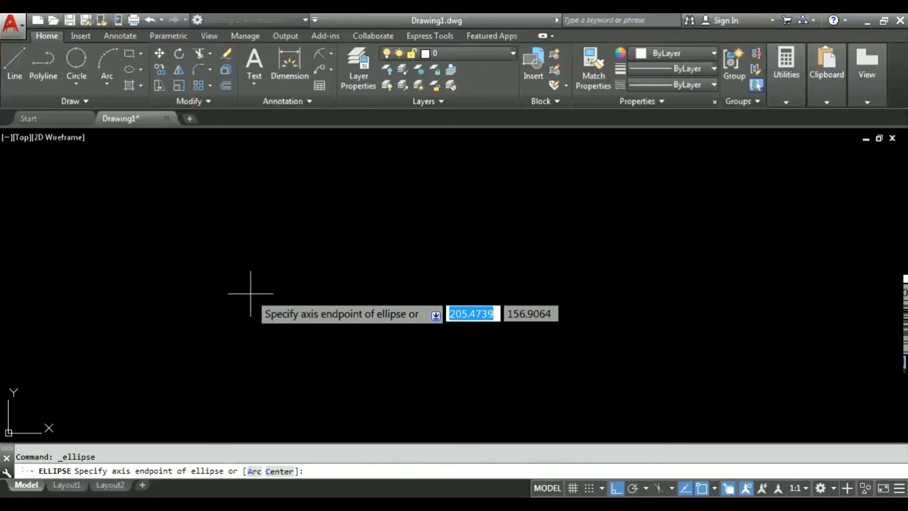
pyautogui.click(215, 280)
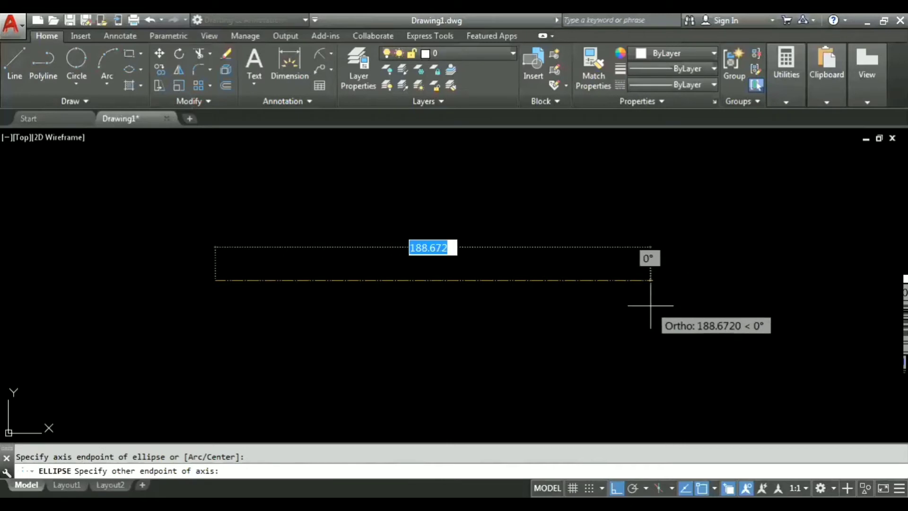
pyautogui.write('300')
pyautogui.press('Return')
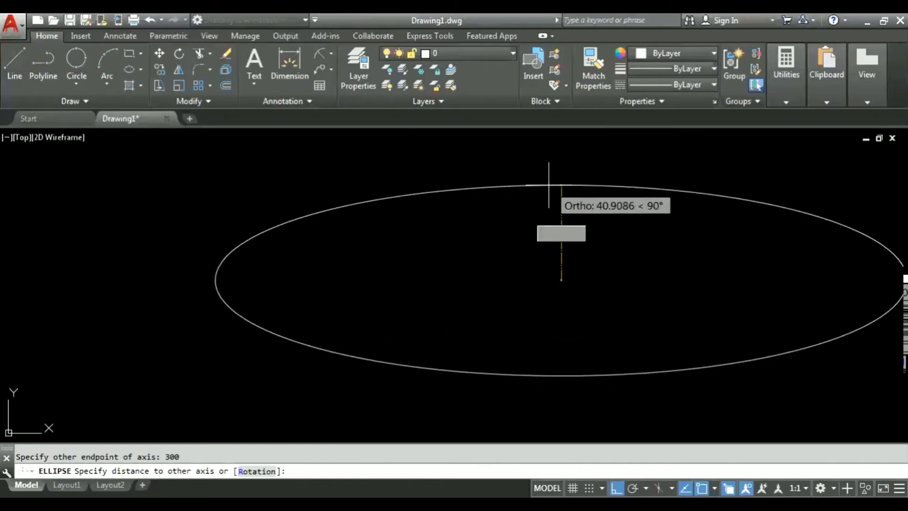
pyautogui.write('50')
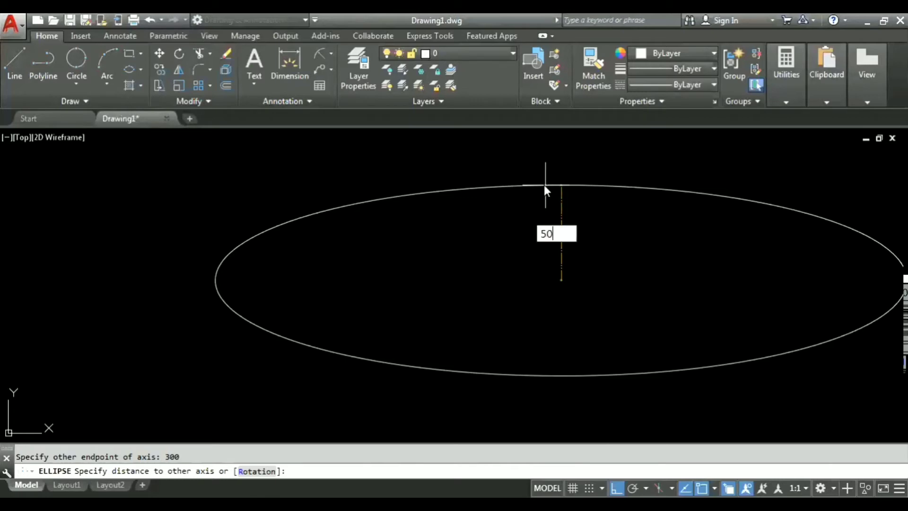
pyautogui.press('Return')
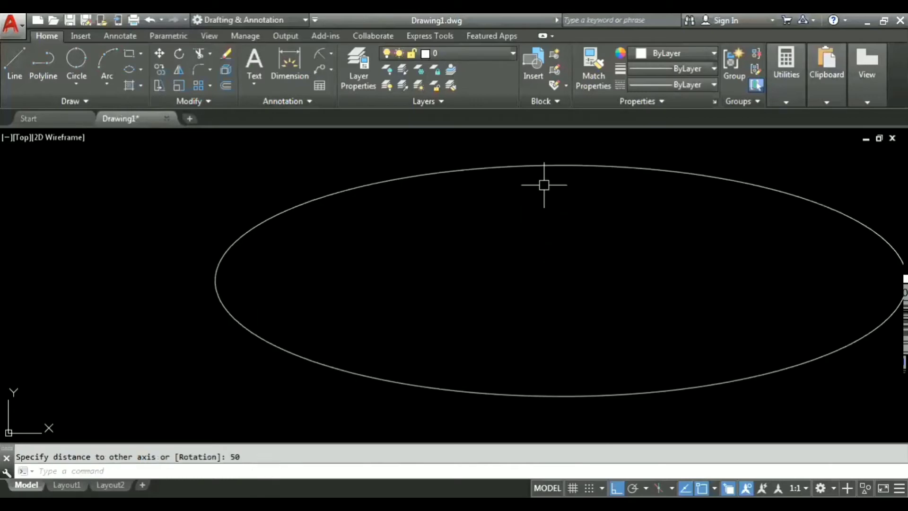
# Step: Erase the Axis, End ellipse from the drawing
pyautogui.click(488, 169)
pyautogui.moveTo(644, 248); pyautogui.dragTo(497, 236, button='middle')
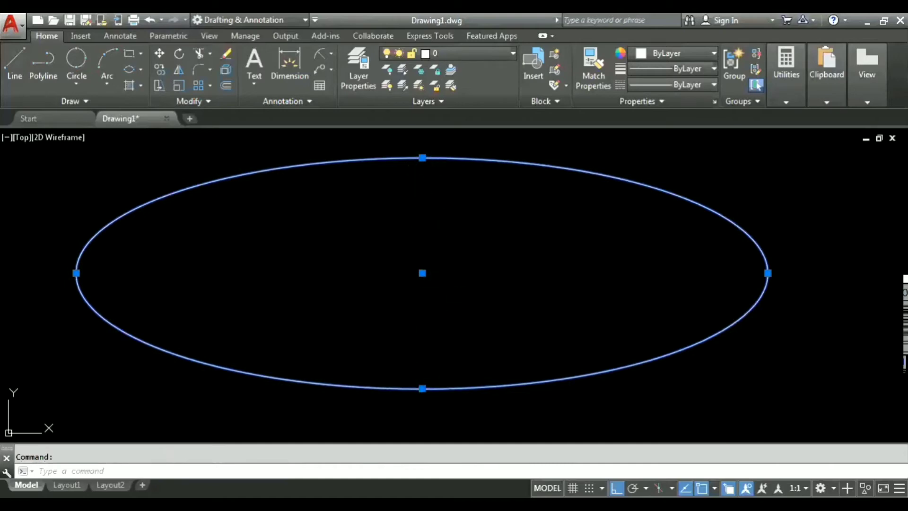
pyautogui.scroll(-2, 359, 261)
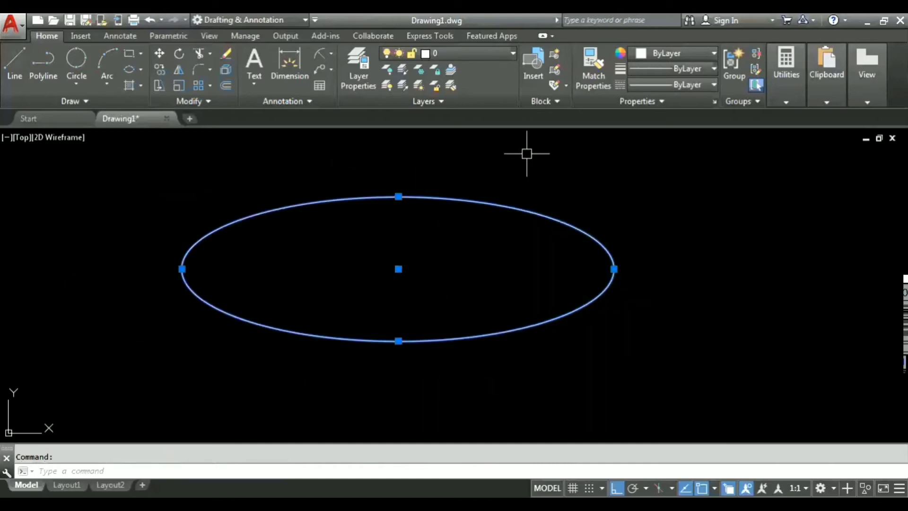
pyautogui.click(663, 339)
pyautogui.press('Delete')
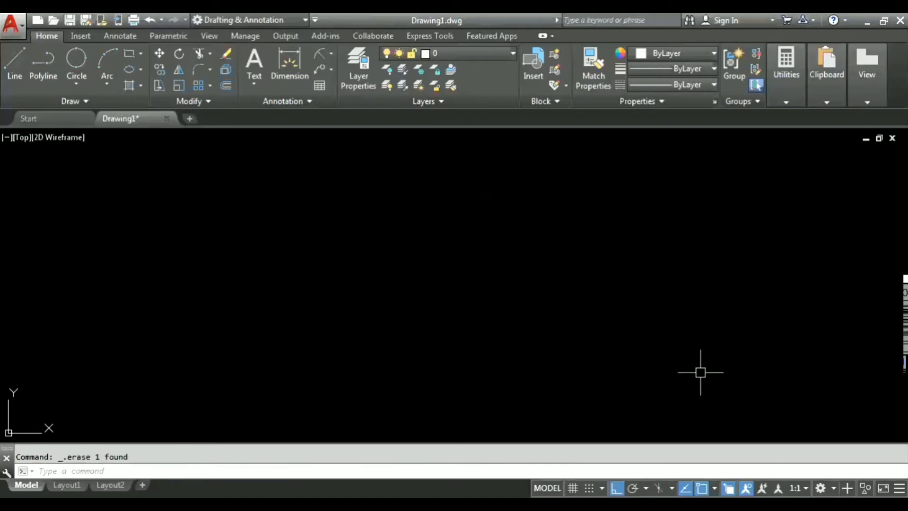
pyautogui.click(137, 71)
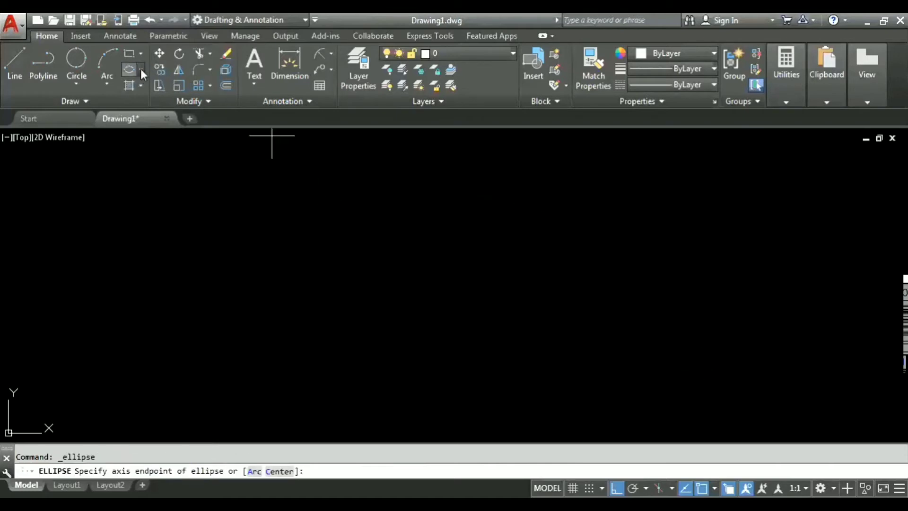
pyautogui.click(140, 69)
pyautogui.click(170, 152)
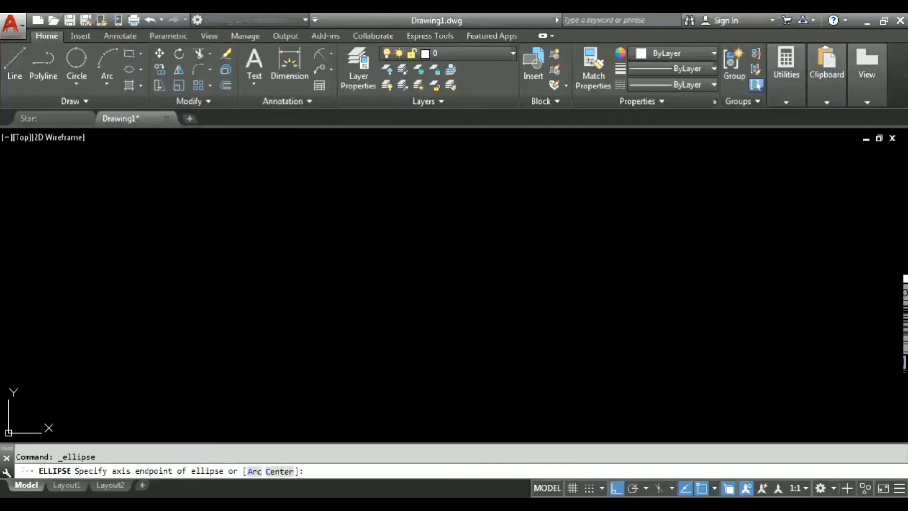
pyautogui.click(269, 240)
pyautogui.click(163, 244)
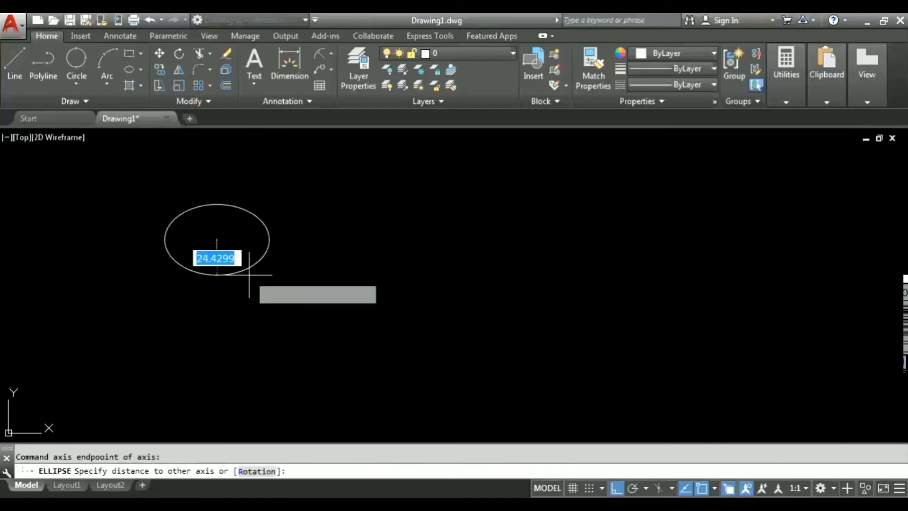
pyautogui.press('Escape')
pyautogui.moveTo(397, 282); pyautogui.dragTo(266, 283, button='middle')
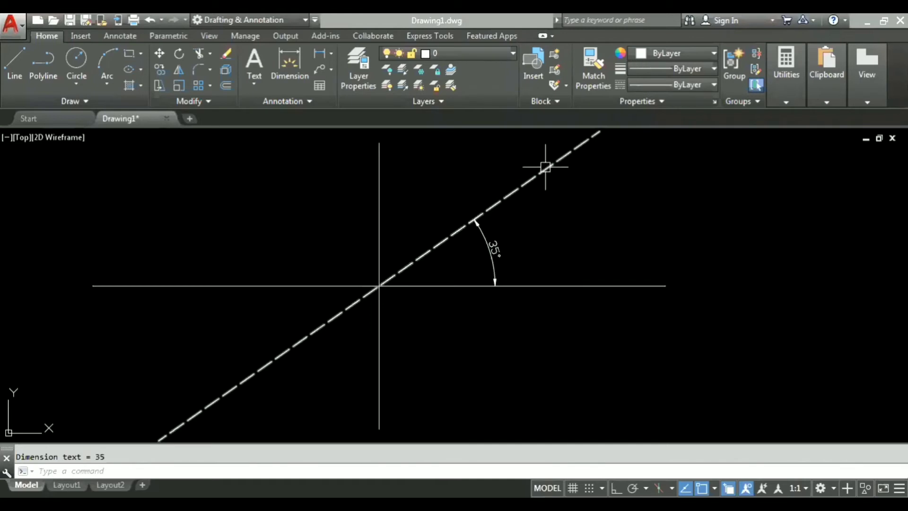
# Step: Draw an elliptical arc using the horizontal line's left then right endpoints and the vertical line's top, from start angle 0 to the dashed line at lower left
pyautogui.click(141, 69)
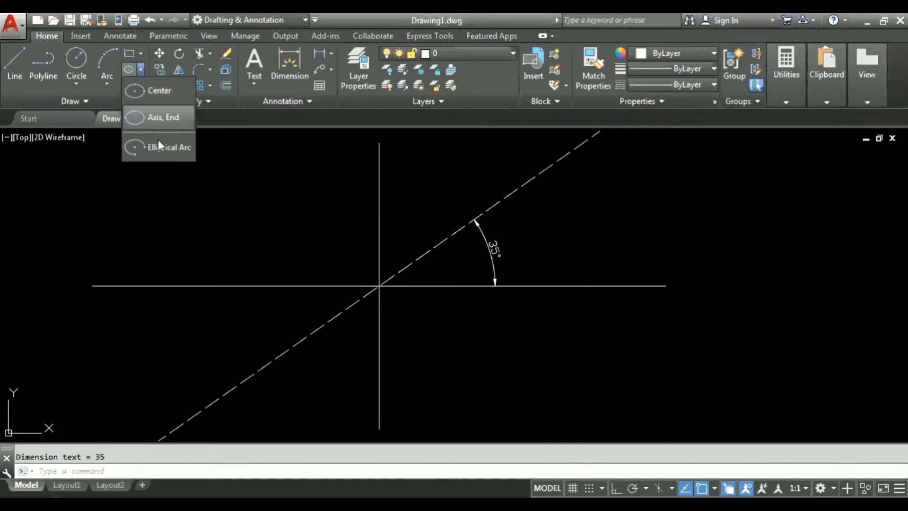
pyautogui.click(157, 145)
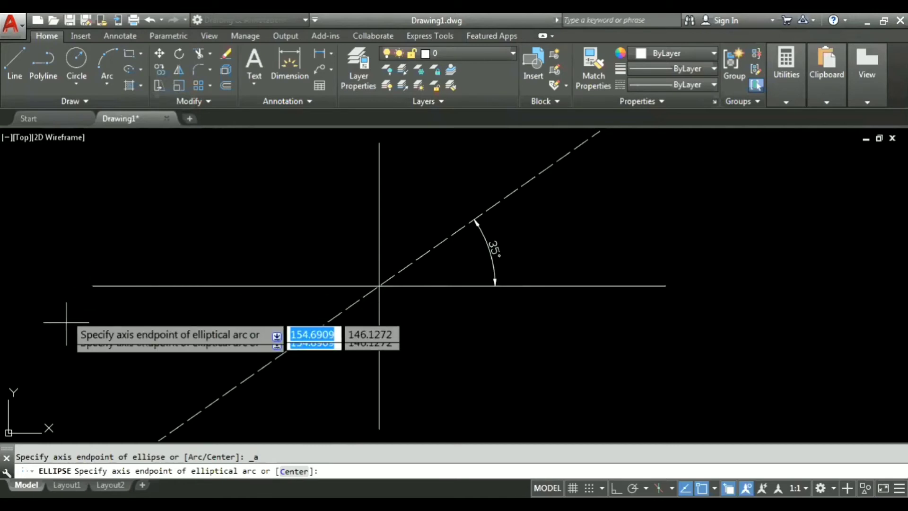
pyautogui.click(93, 285)
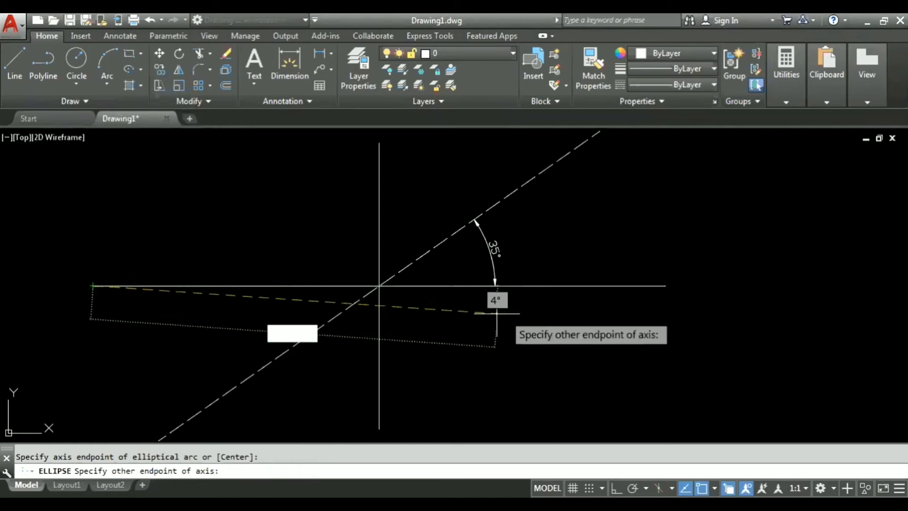
pyautogui.click(666, 286)
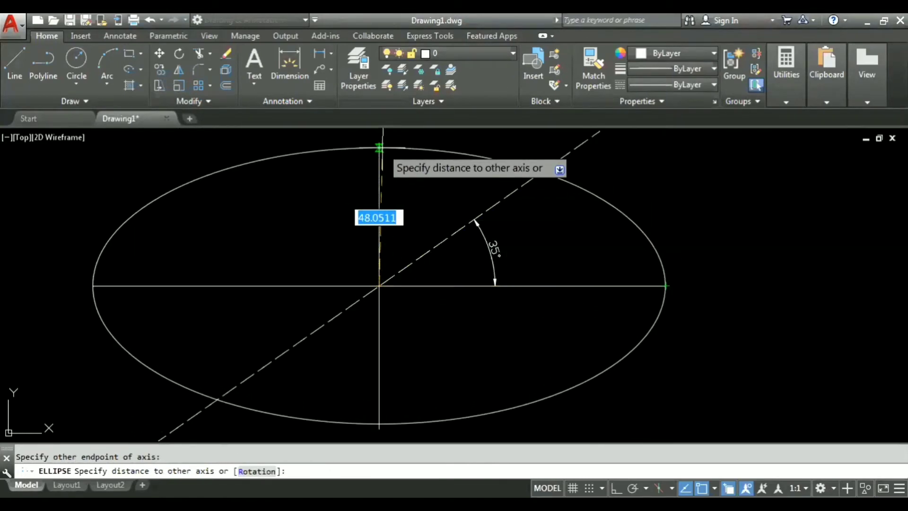
pyautogui.click(378, 142)
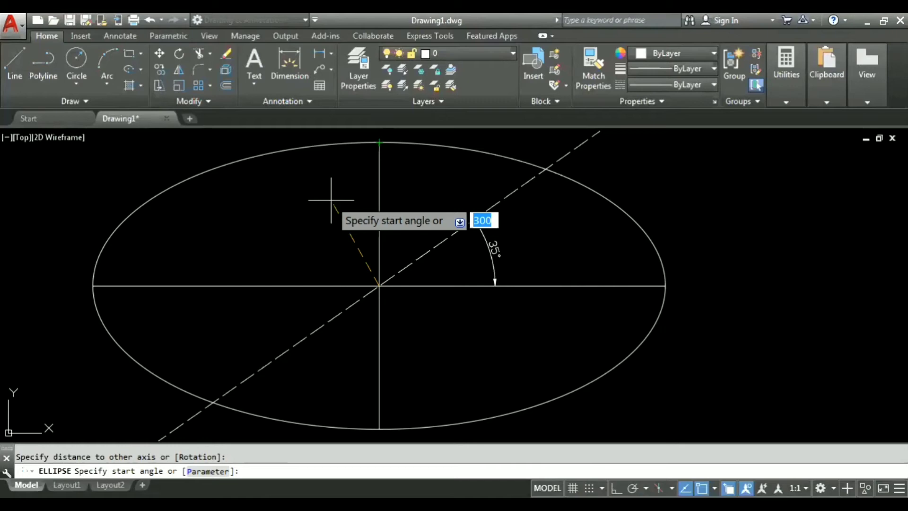
pyautogui.write('0')
pyautogui.press('Return')
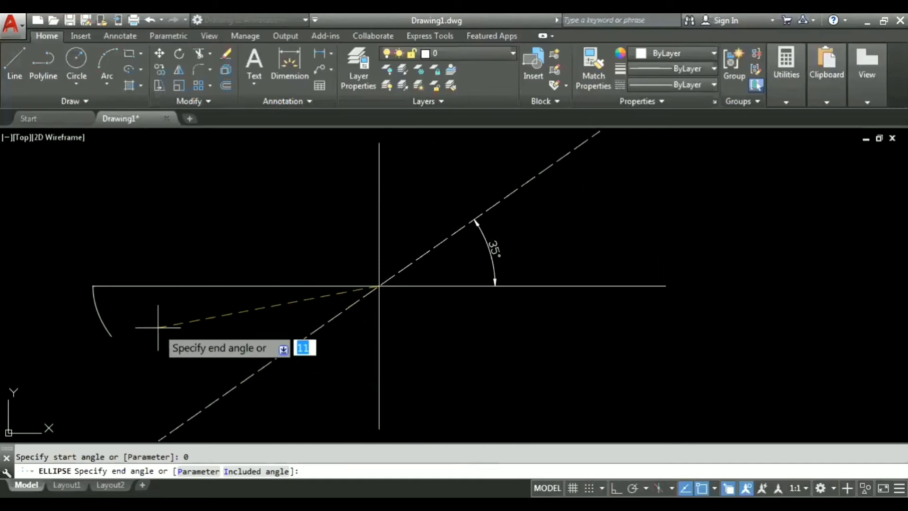
pyautogui.moveTo(158, 327); pyautogui.dragTo(152, 233, button='middle')
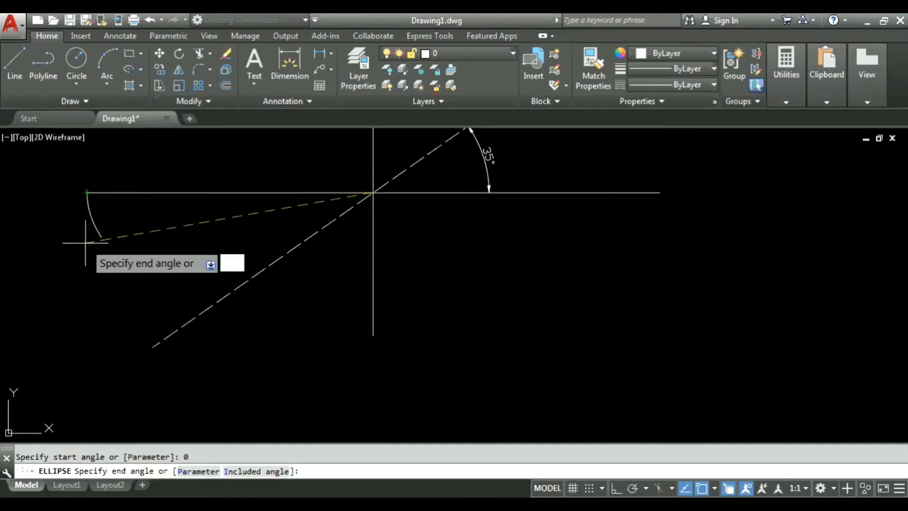
pyautogui.click(207, 308)
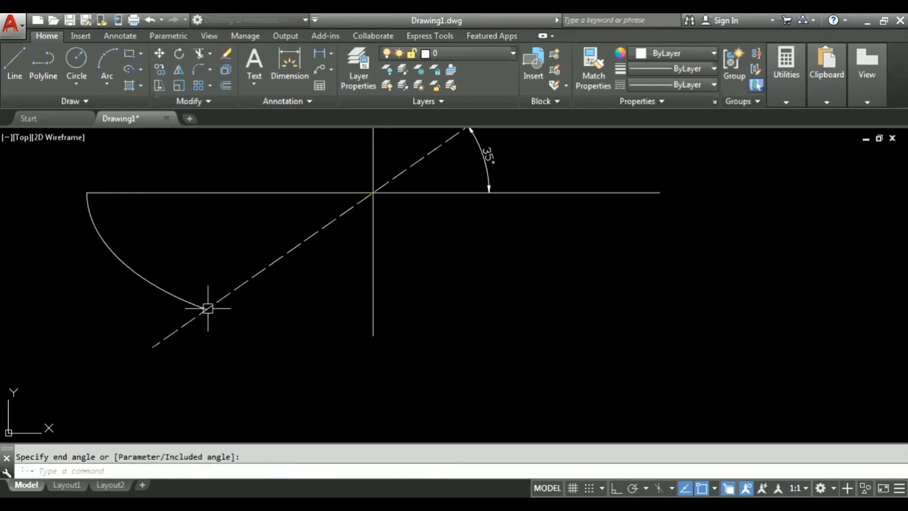
pyautogui.moveTo(369, 273); pyautogui.dragTo(350, 337, button='middle')
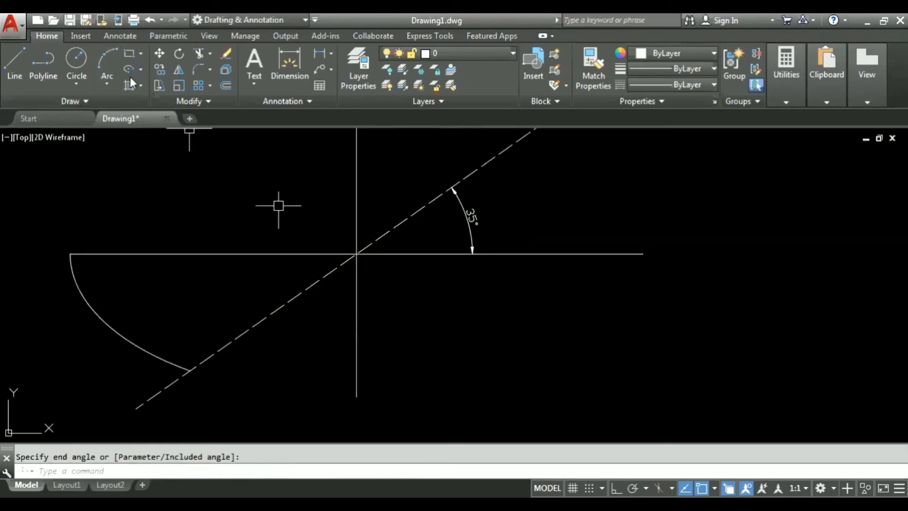
pyautogui.click(140, 70)
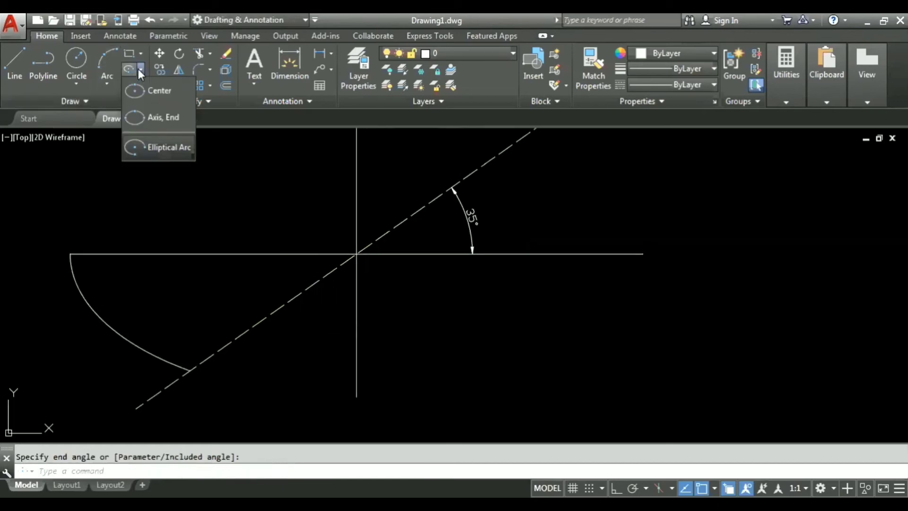
pyautogui.click(167, 147)
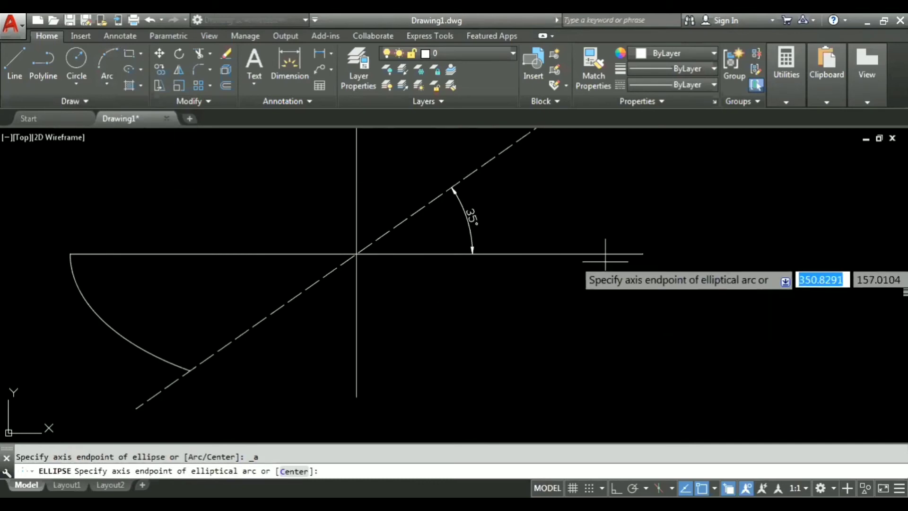
pyautogui.press('BackSpace')
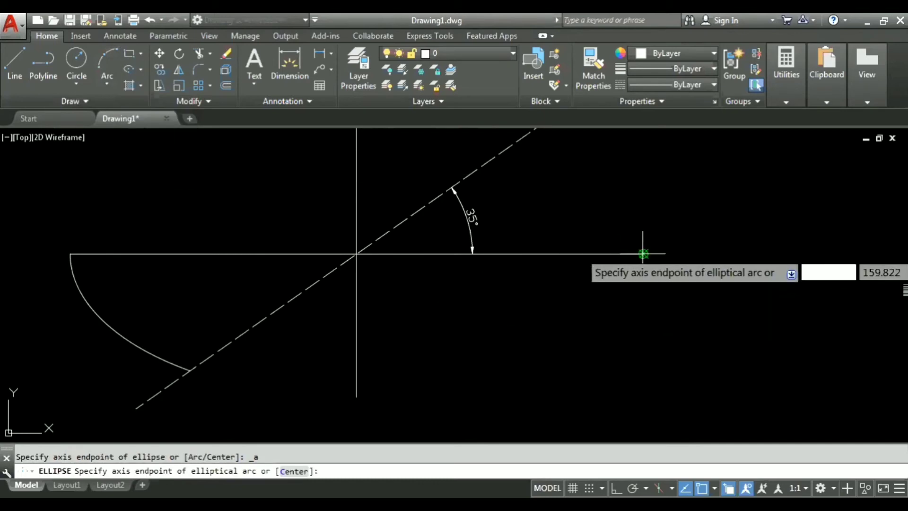
pyautogui.click(642, 254)
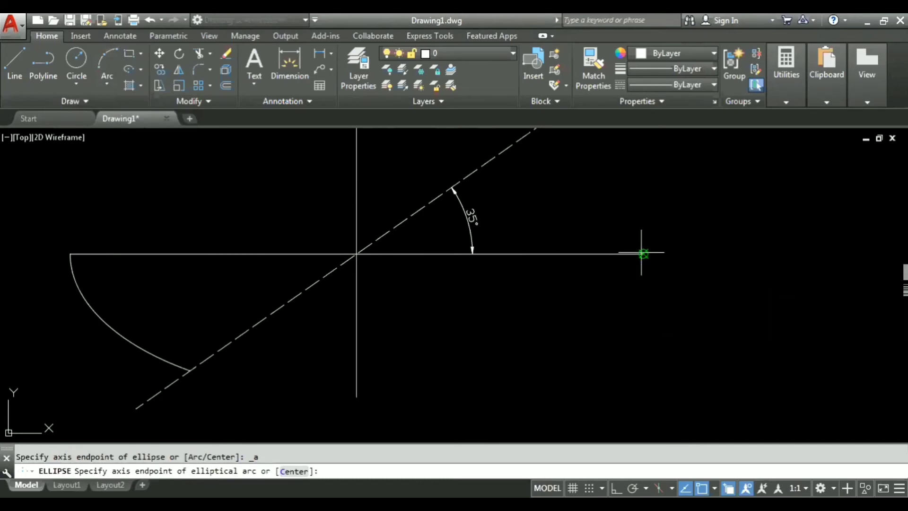
pyautogui.click(70, 254)
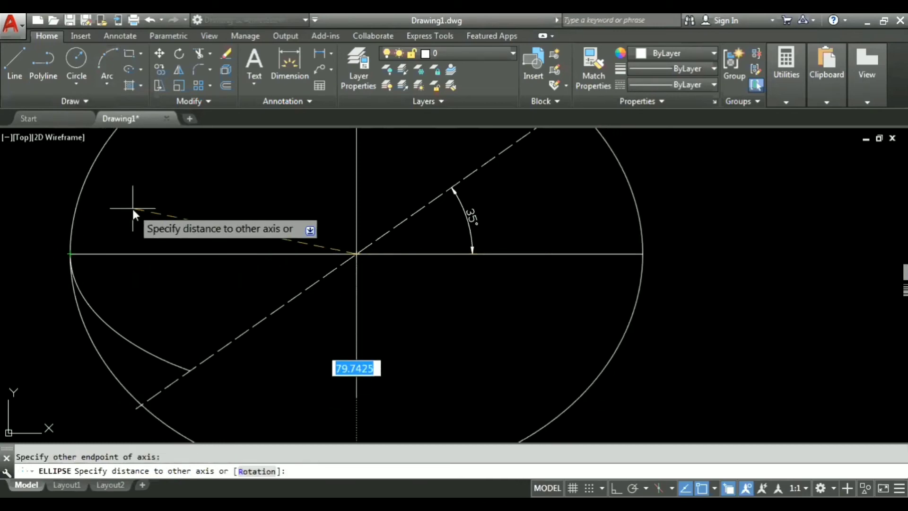
pyautogui.click(133, 208)
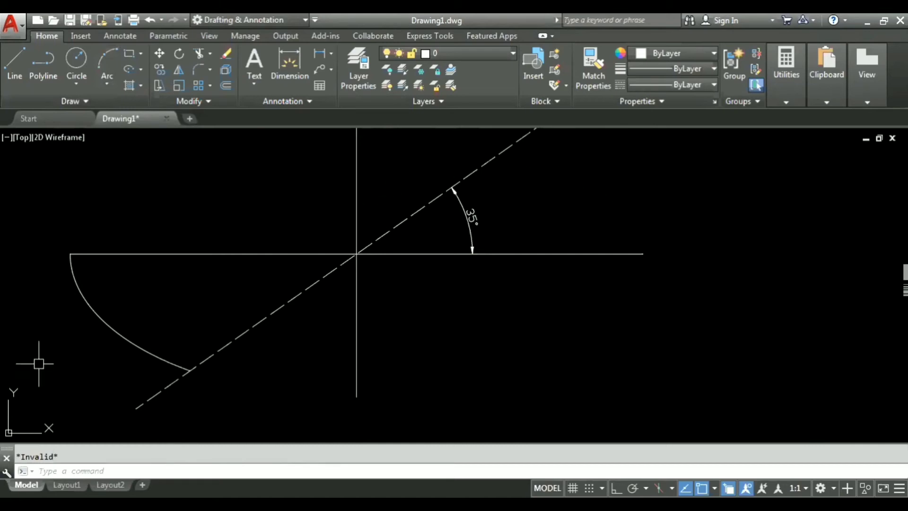
# Step: Draw an elliptical arc using the horizontal line's right then left endpoints and the vertical line's top, from start angle 0 to end angle 90
pyautogui.click(139, 69)
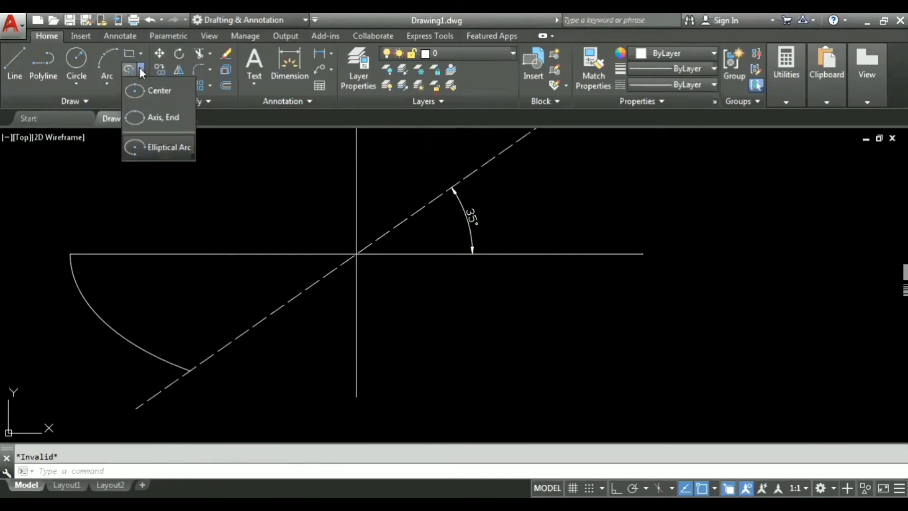
pyautogui.click(149, 147)
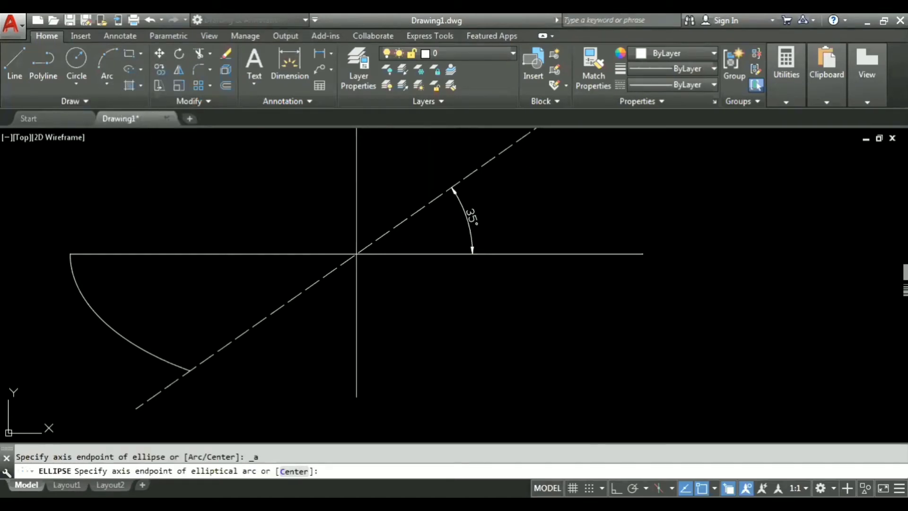
pyautogui.click(356, 254)
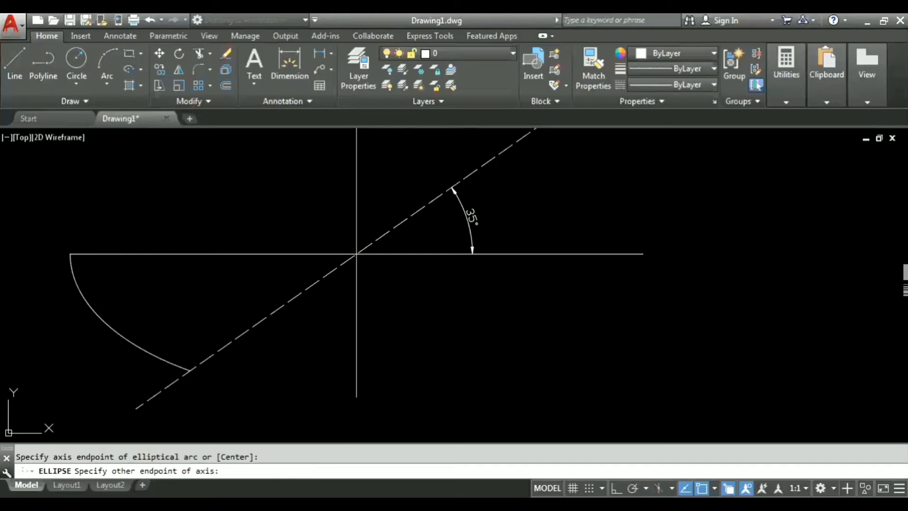
pyautogui.click(70, 253)
pyautogui.moveTo(364, 189); pyautogui.dragTo(352, 235, button='middle')
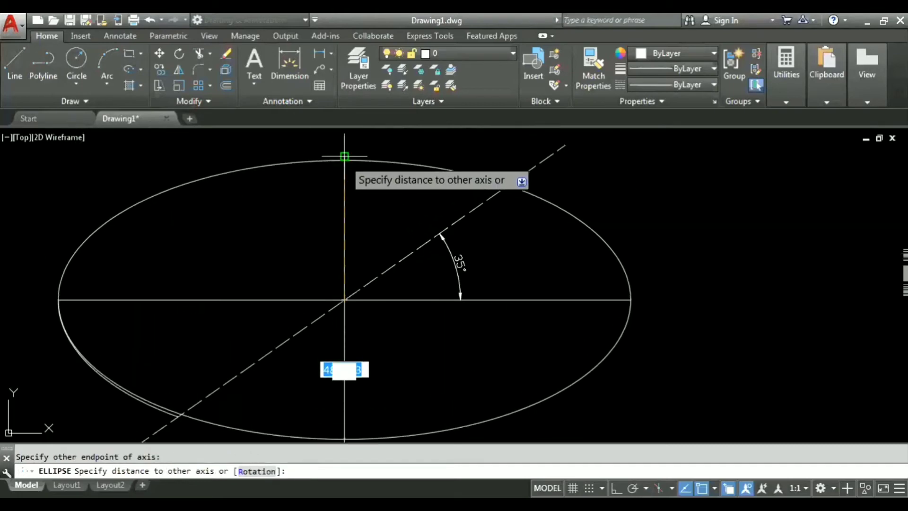
pyautogui.click(345, 156)
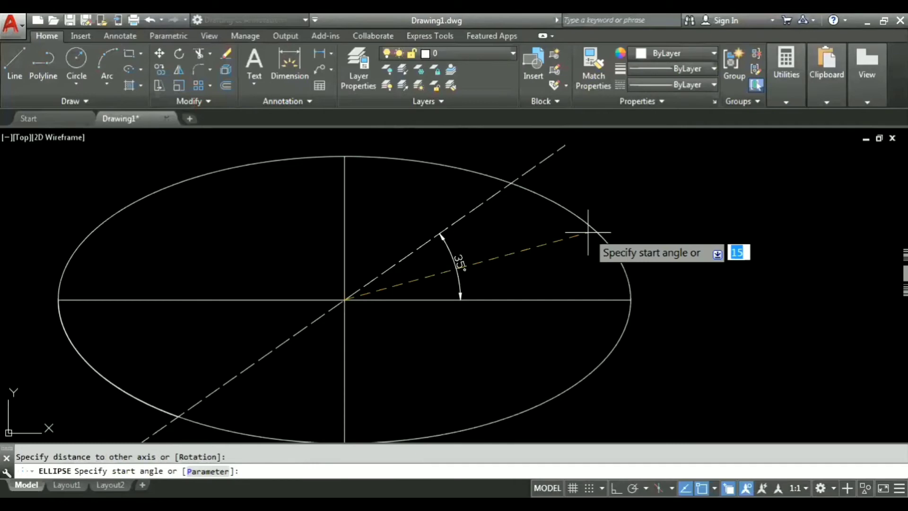
pyautogui.write('0')
pyautogui.press('Return')
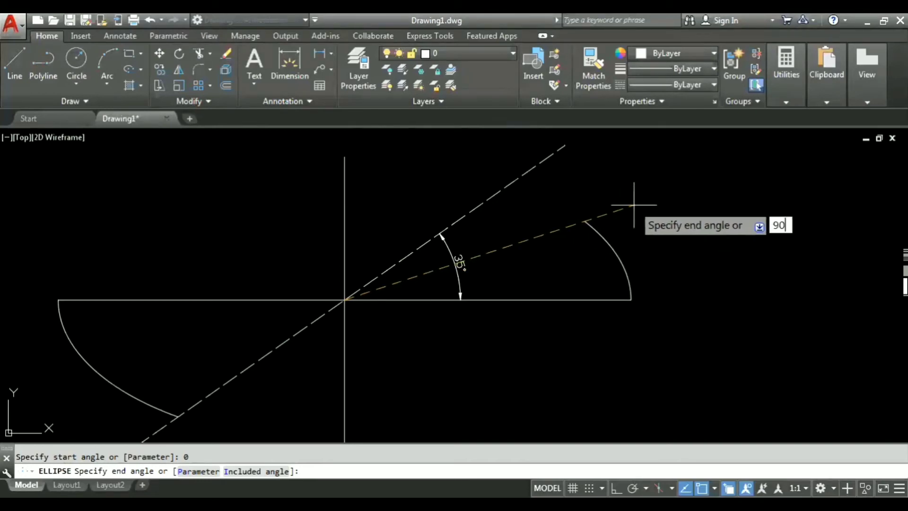
pyautogui.press('Return')
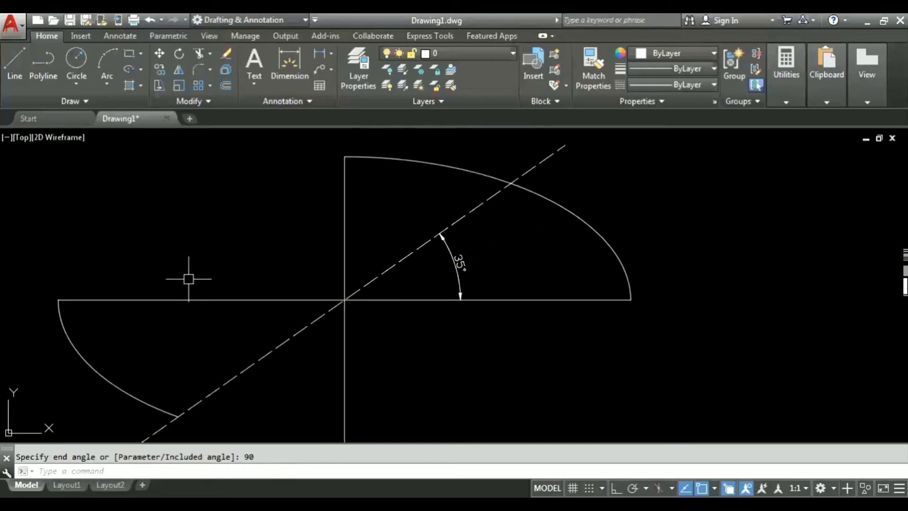
# Step: Erase the lower-left and upper-right elliptical arcs from the drawing, leaving the construction lines
pyautogui.click(80, 365)
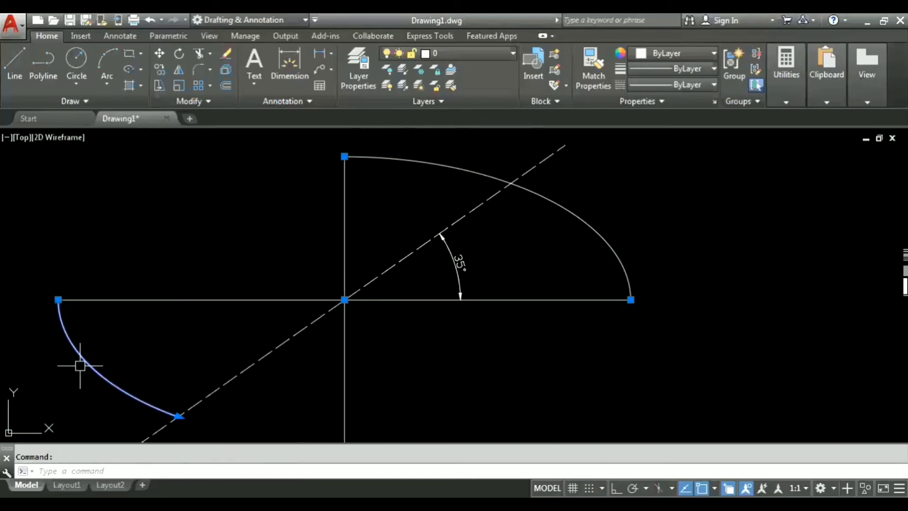
pyautogui.press('Delete')
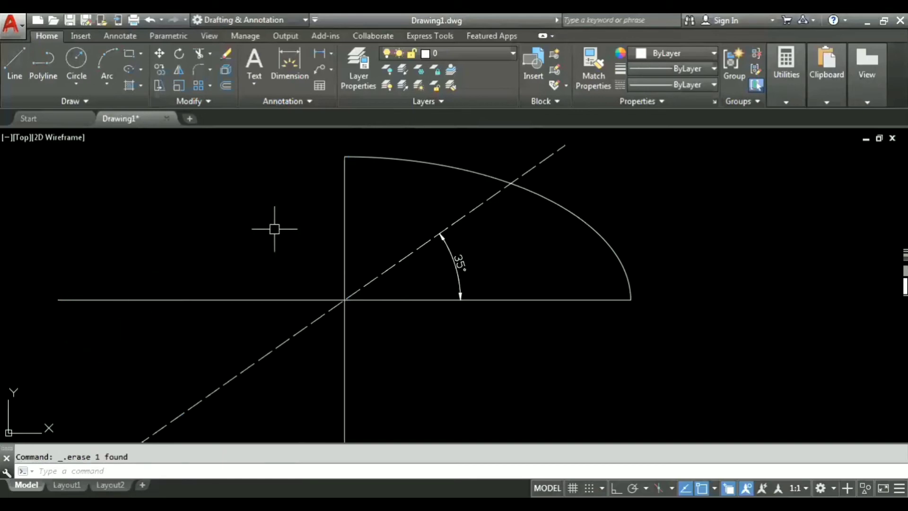
pyautogui.click(433, 161)
pyautogui.press('Delete')
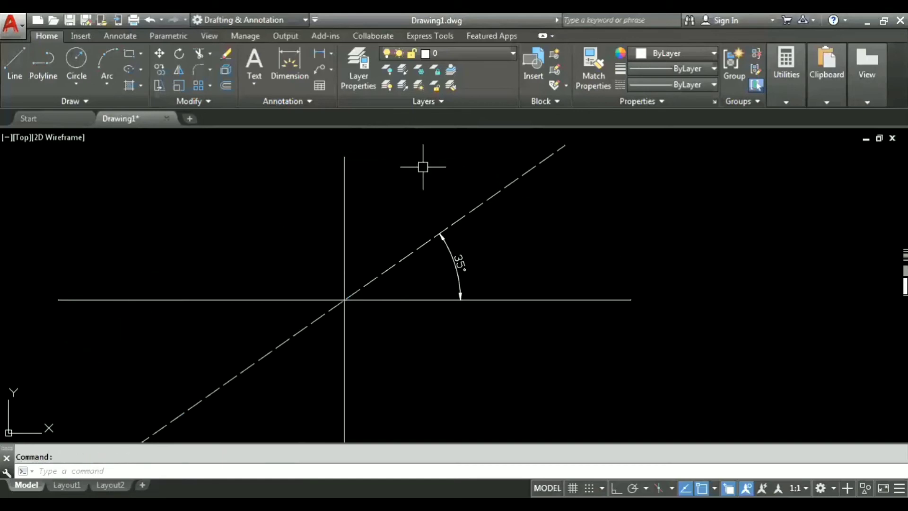
# Step: Draw an elliptical arc on the horizontal line's right then left endpoints and the vertical line's top, with start angle 0 and included angle 90
pyautogui.click(141, 70)
pyautogui.click(151, 148)
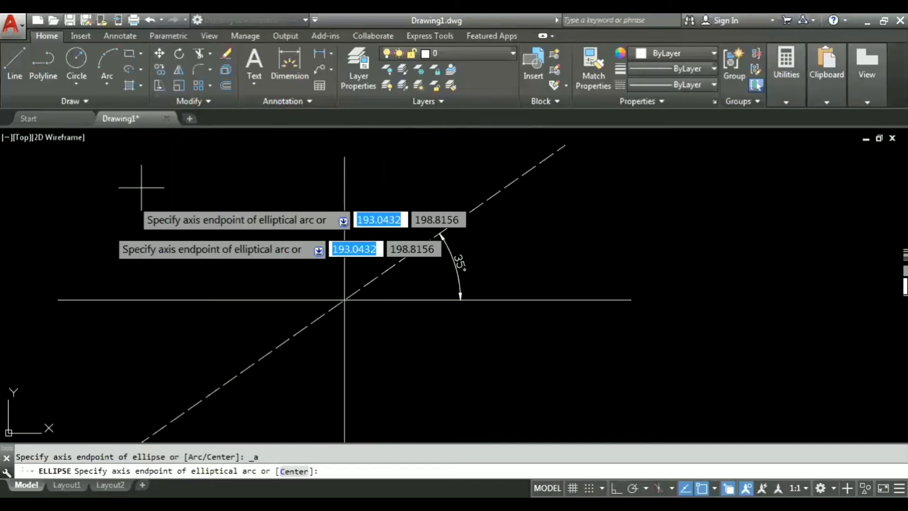
pyautogui.click(631, 300)
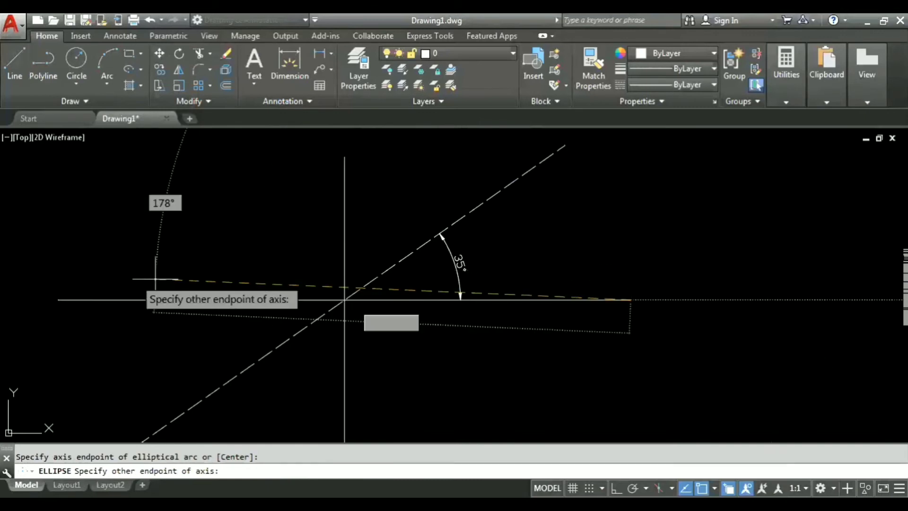
pyautogui.click(58, 300)
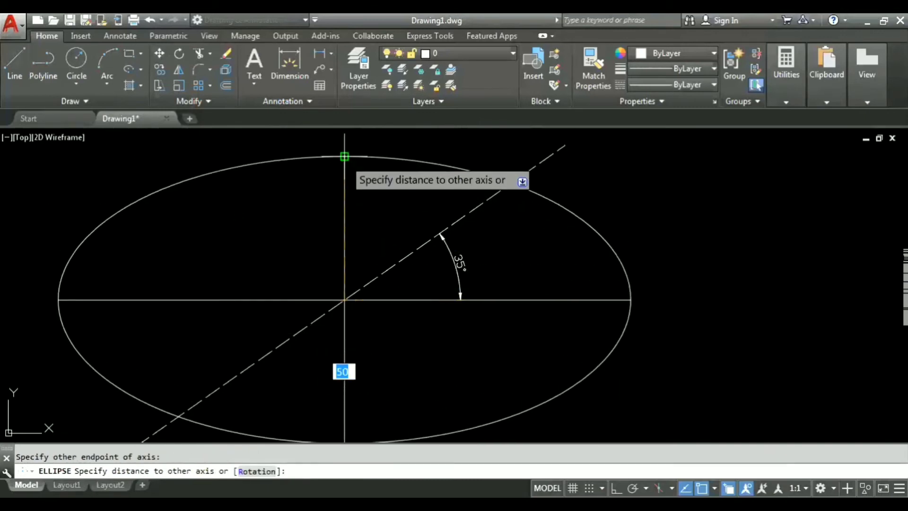
pyautogui.click(344, 157)
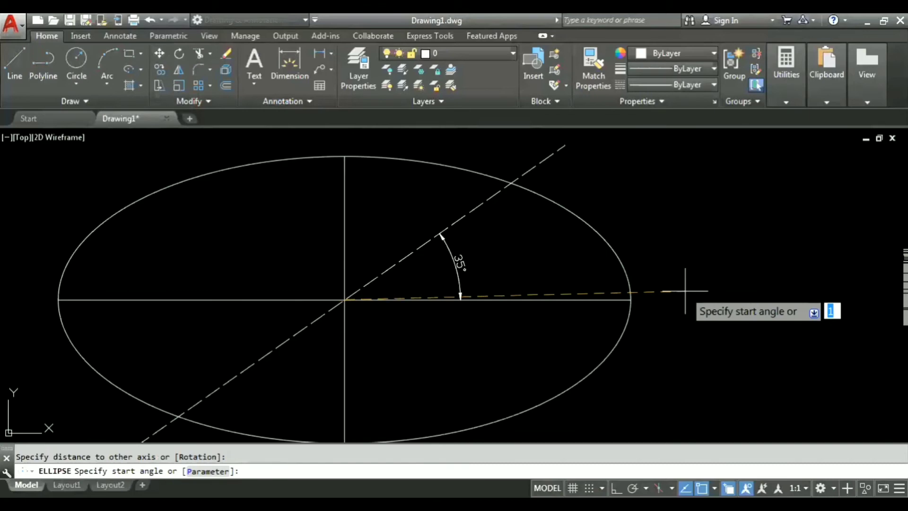
pyautogui.write('0')
pyautogui.press('Return')
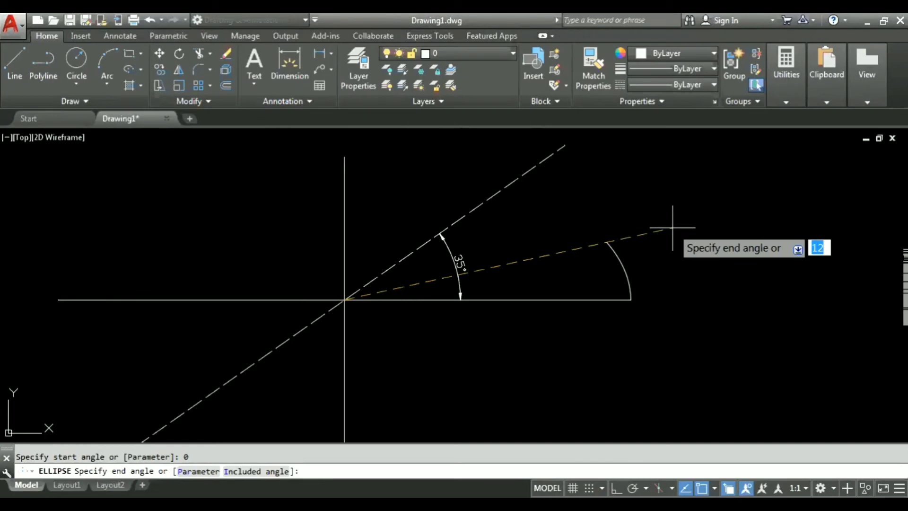
pyautogui.press('Down')
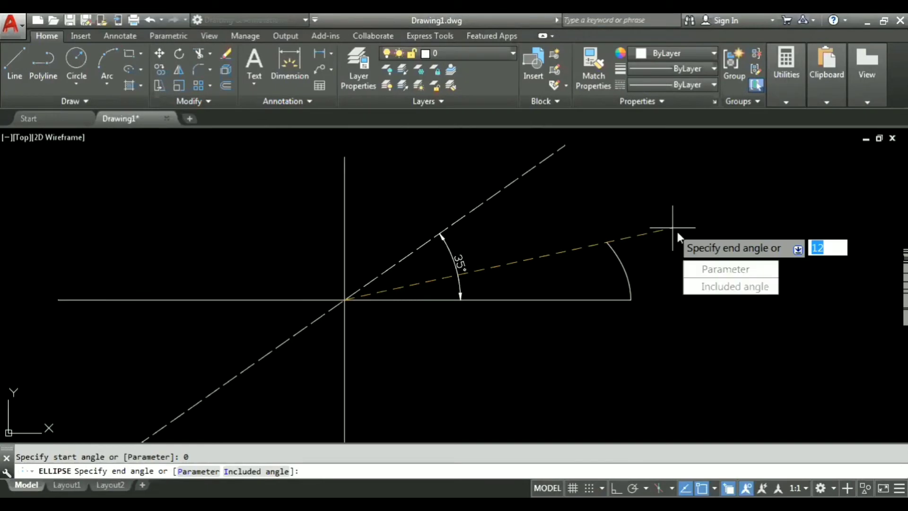
pyautogui.click(727, 289)
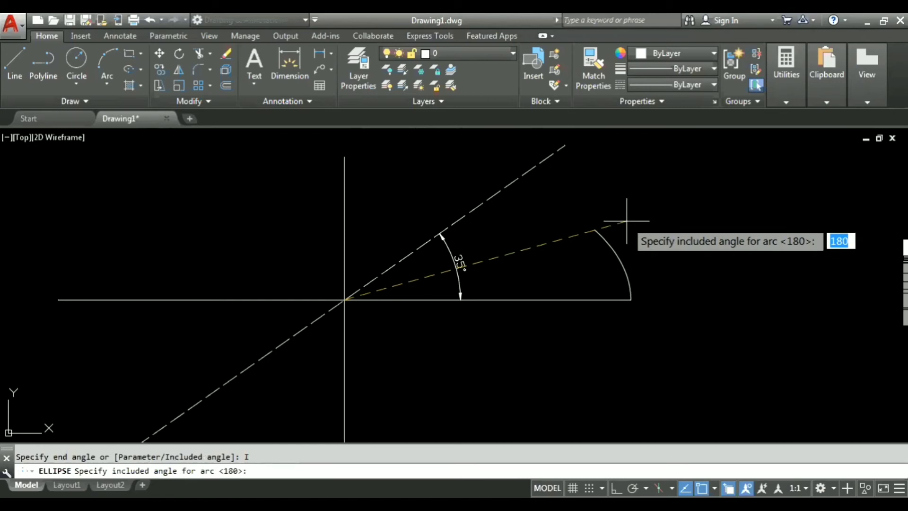
pyautogui.write('90')
pyautogui.press('Return')
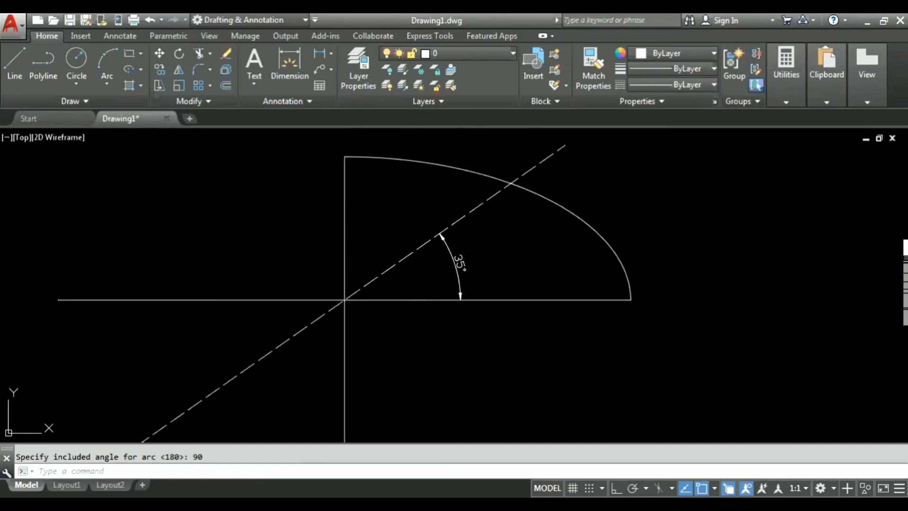
# Step: Move the three construction lines and the 35° dimension from their intersection to clear space on the right of the elliptical arc
pyautogui.hotkey('ctrl', 'a')
pyautogui.click(314, 270)
pyautogui.click(457, 259)
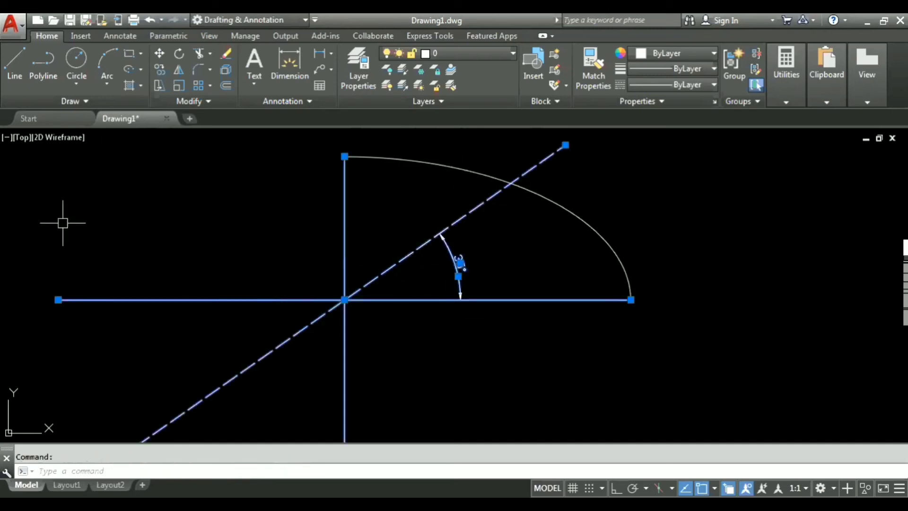
pyautogui.write('m')
pyautogui.press('Return')
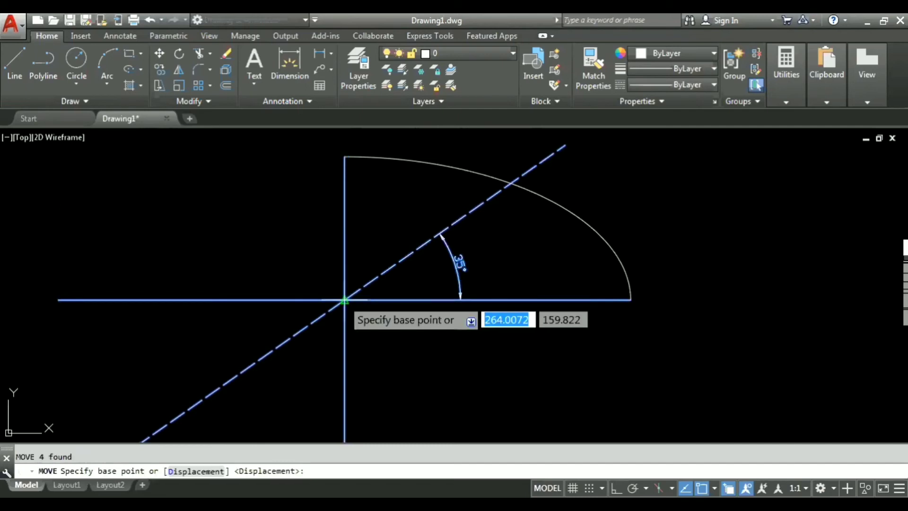
pyautogui.click(345, 300)
pyautogui.moveTo(577, 296); pyautogui.dragTo(463, 288, button='middle')
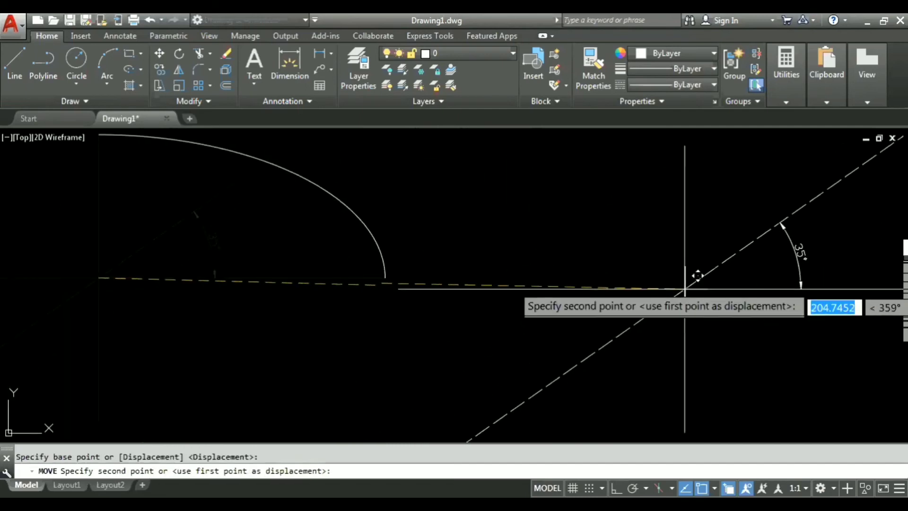
pyautogui.click(712, 267)
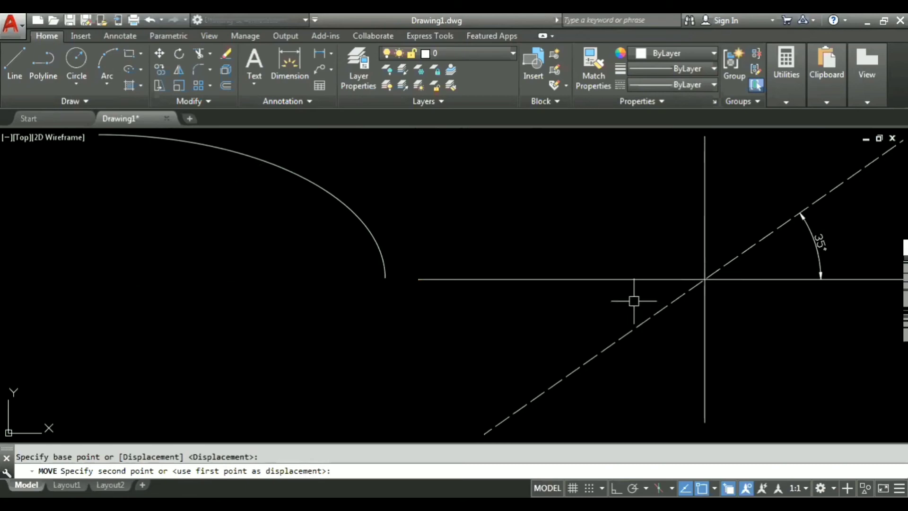
pyautogui.moveTo(634, 300); pyautogui.dragTo(525, 306, button='middle')
pyautogui.moveTo(656, 299); pyautogui.dragTo(574, 301, button='middle')
pyautogui.scroll(-2, 591, 288)
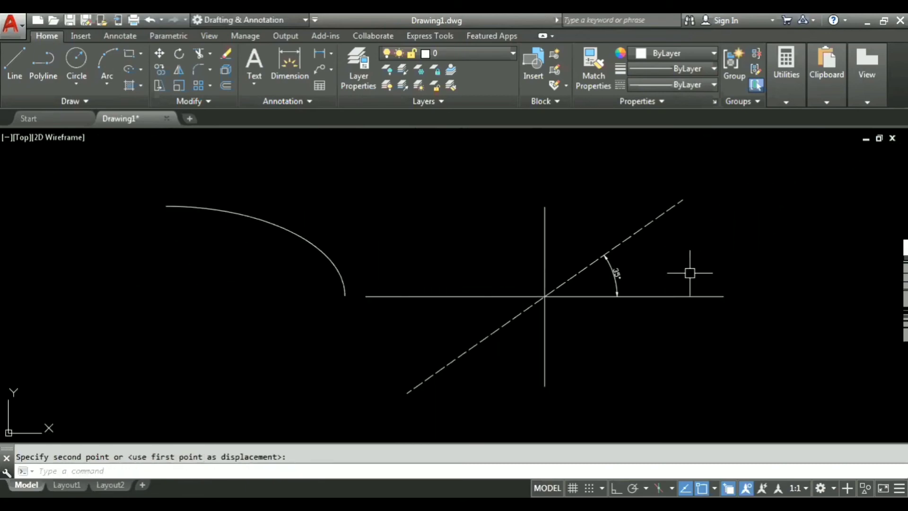
# Step: Draw an elliptical arc using the horizontal line's right then left endpoints and the vertical line's top, with start angle 35 and included angle 90
pyautogui.click(142, 69)
pyautogui.click(162, 146)
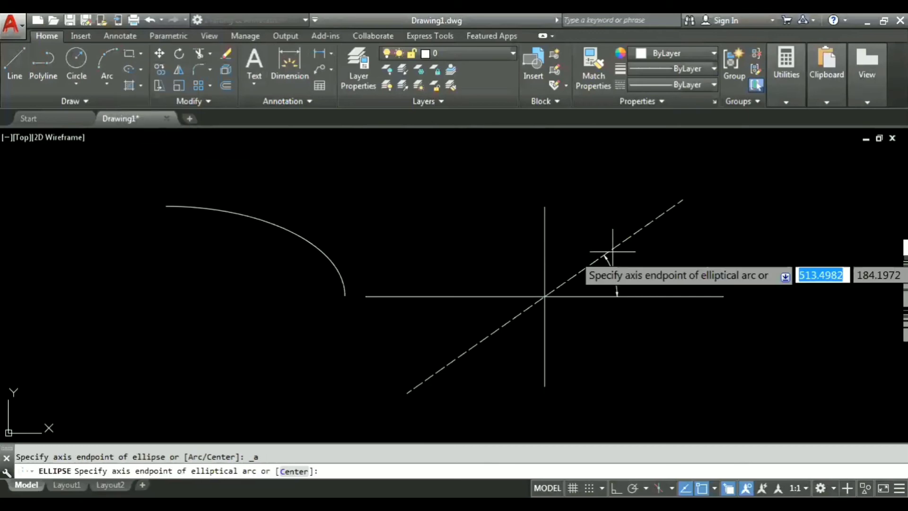
pyautogui.click(723, 297)
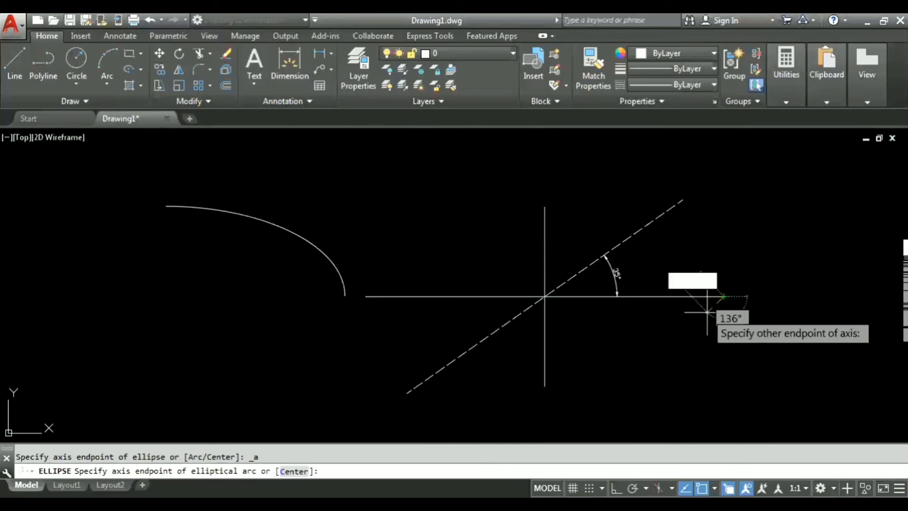
pyautogui.click(366, 297)
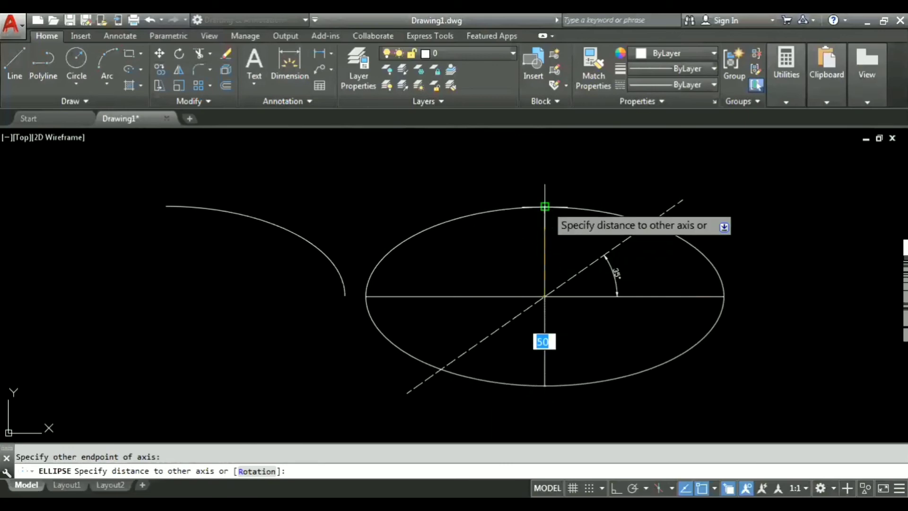
pyautogui.click(545, 206)
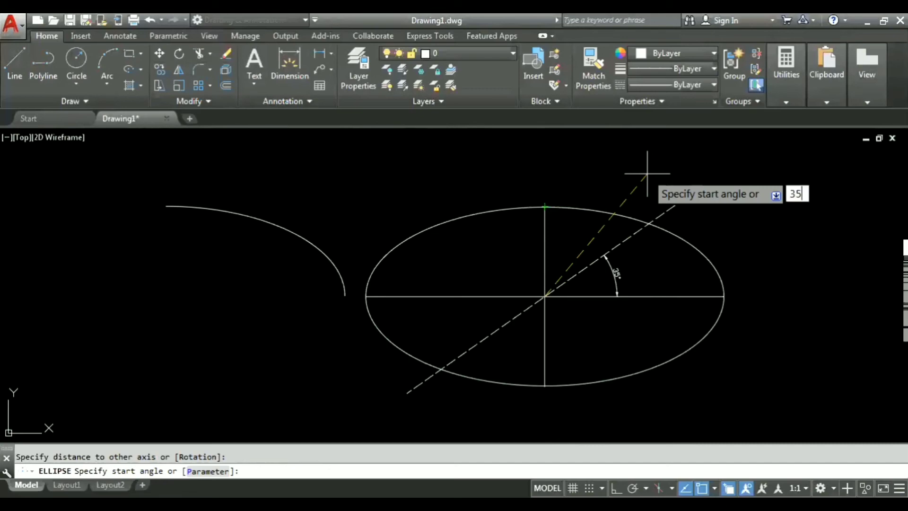
pyautogui.press('Return')
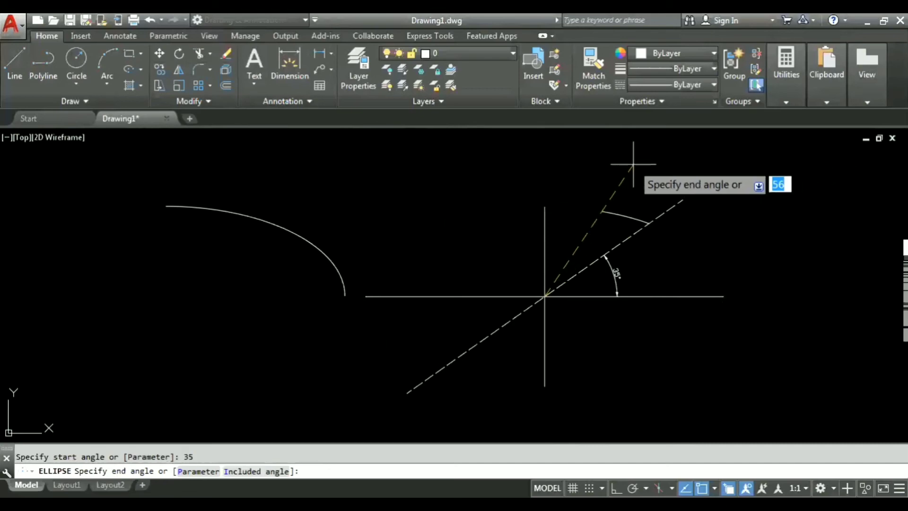
pyautogui.press('Down')
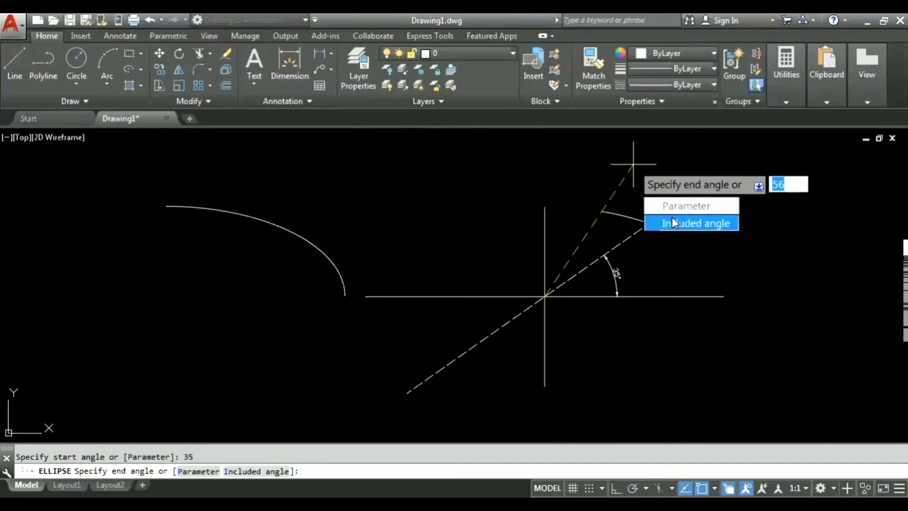
pyautogui.click(674, 223)
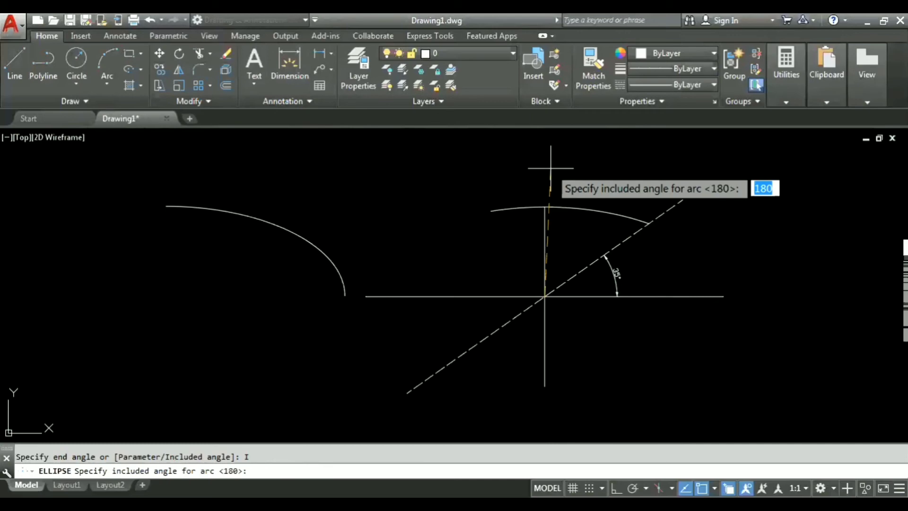
pyautogui.press('Return')
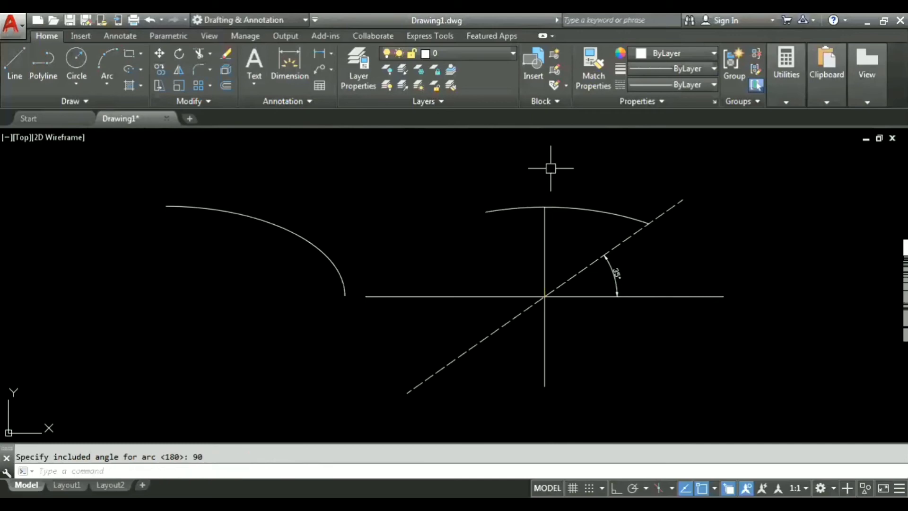
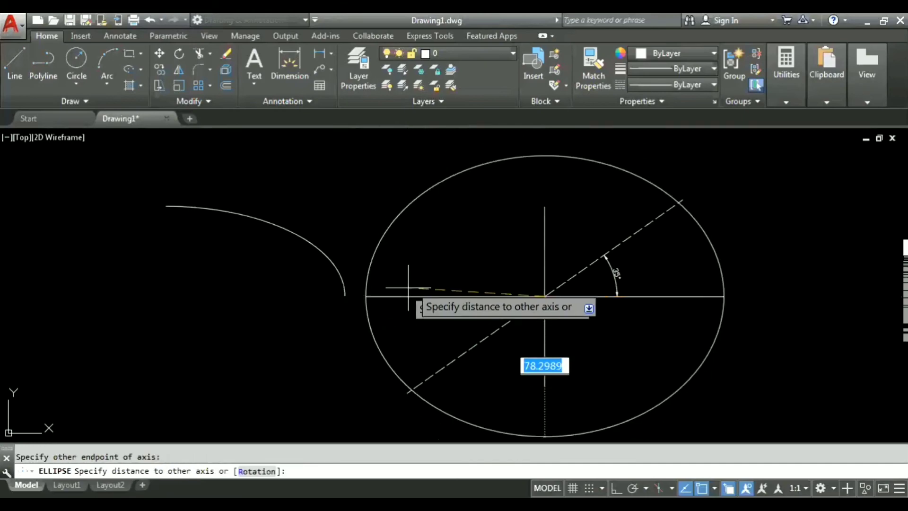
# Step: Redraw the elliptical arc through the vertical line's top endpoint, with start angle 35 and included angle 90
pyautogui.click(545, 206)
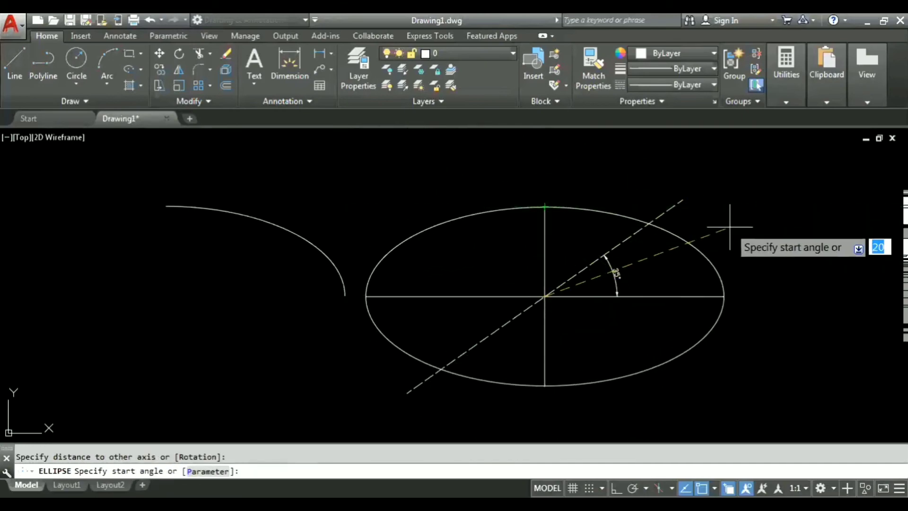
pyautogui.click(662, 199)
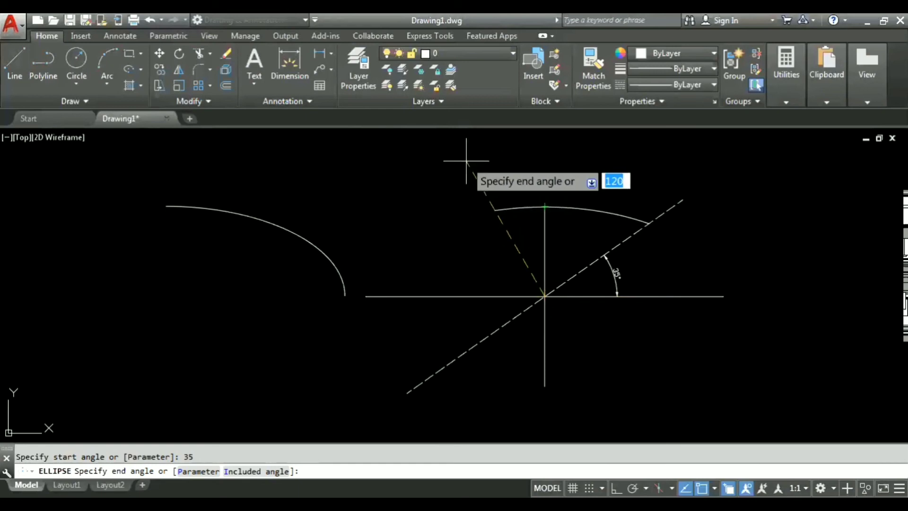
pyautogui.press('Down')
pyautogui.press('Down')
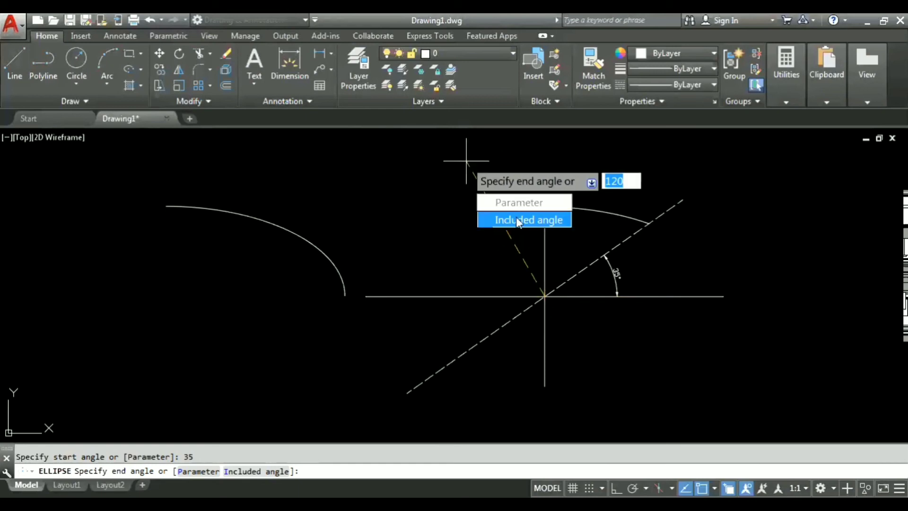
pyautogui.press('Return')
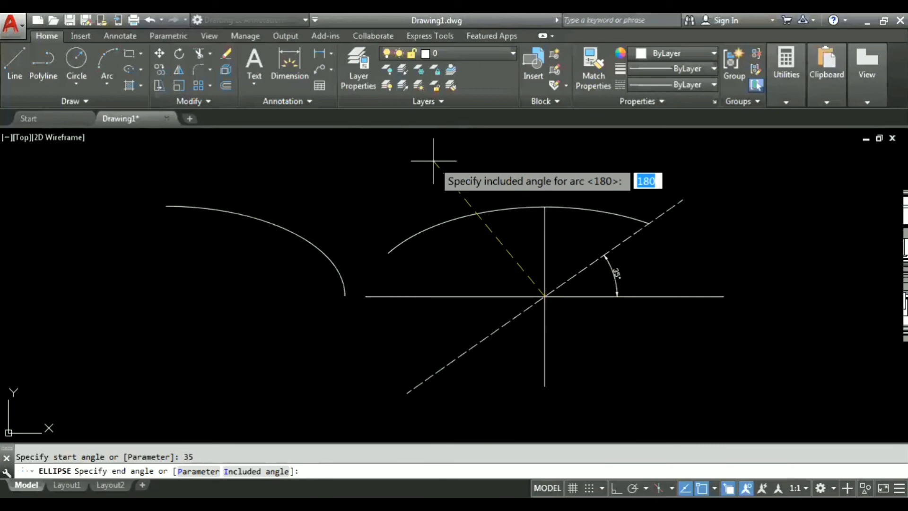
pyautogui.write('90')
pyautogui.press('Return')
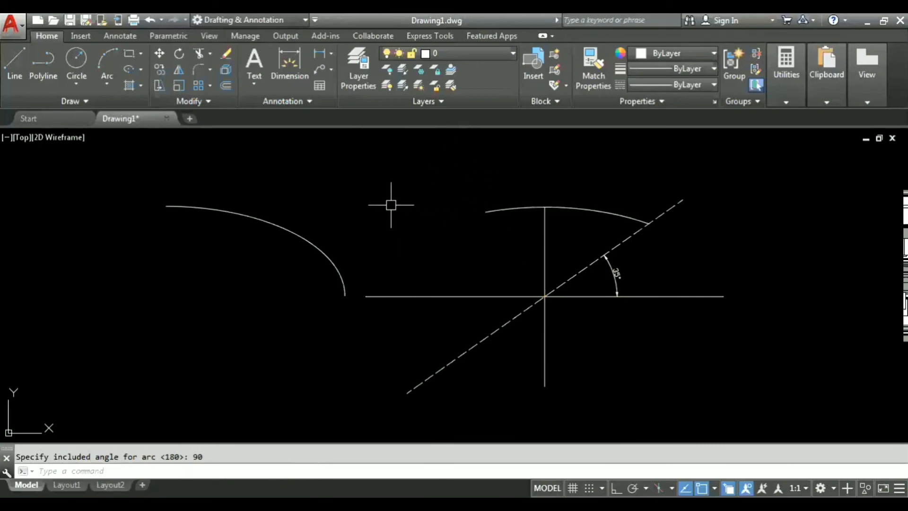
# Step: Draw a line from the elliptical arc's left end to the intersection of the construction lines
pyautogui.write('l')
pyautogui.press('Return')
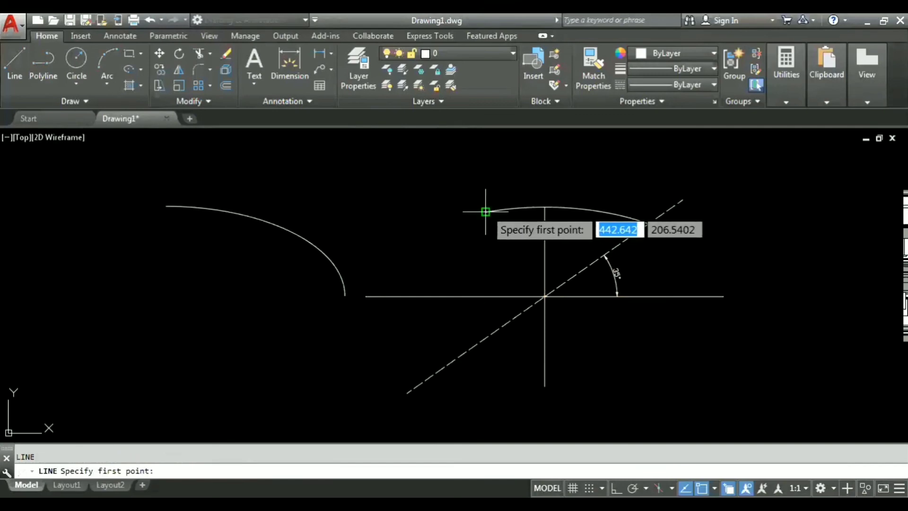
pyautogui.click(486, 212)
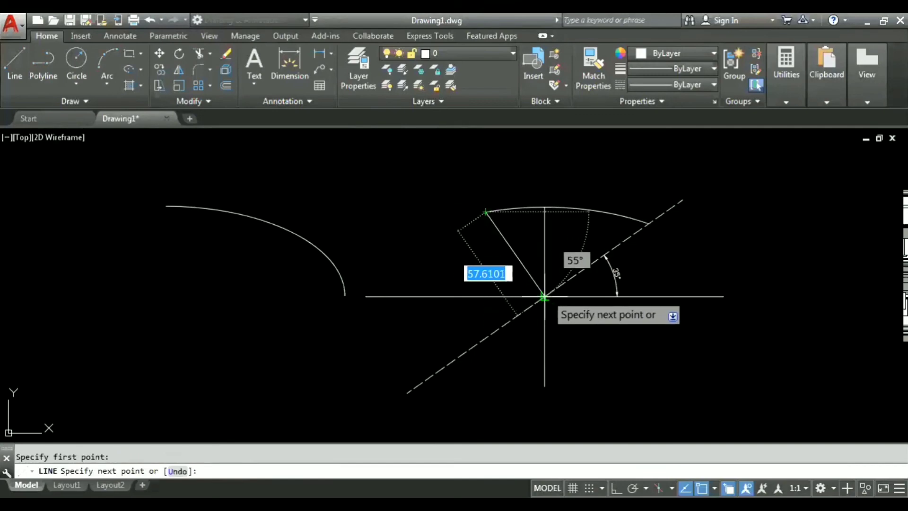
pyautogui.click(543, 297)
pyautogui.press('Return')
# Step: Add an angular dimension between the new line and the dashed line, placed below the elliptical arc
pyautogui.scroll(4, 632, 250)
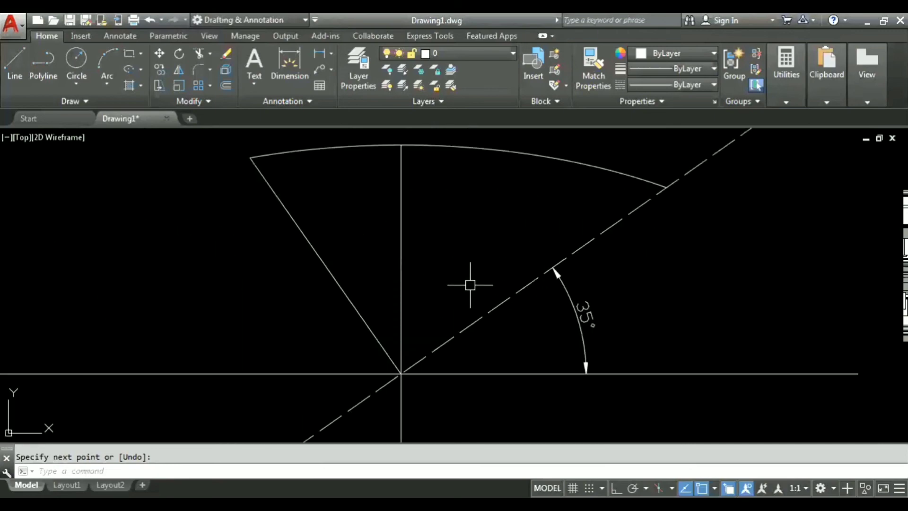
pyautogui.write('dan')
pyautogui.press('Return')
pyautogui.click(360, 318)
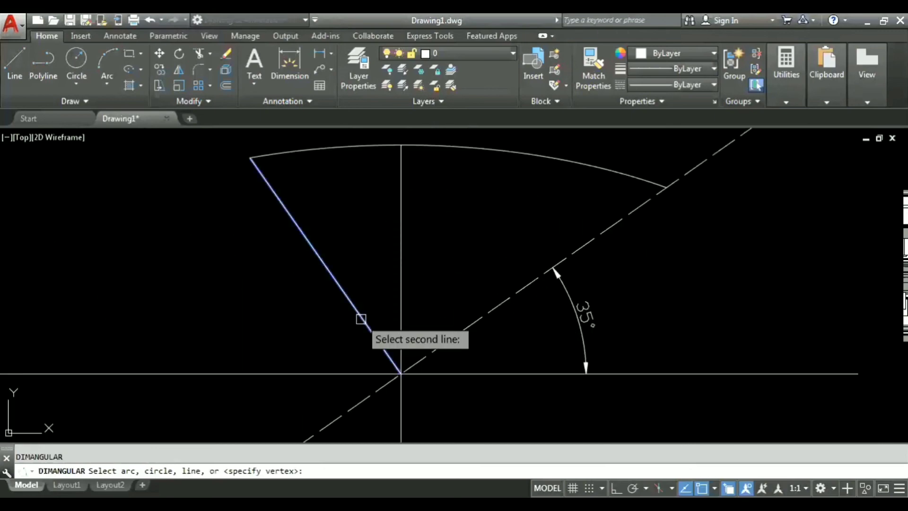
pyautogui.click(470, 325)
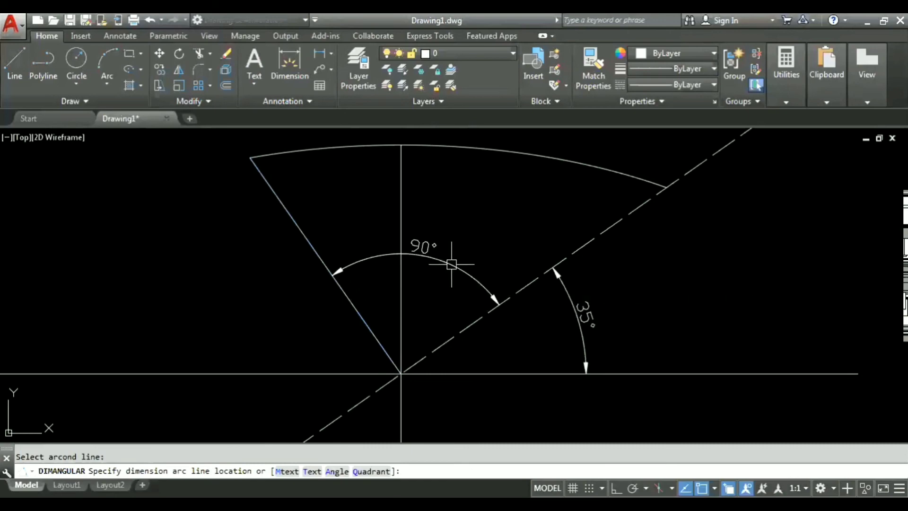
pyautogui.click(452, 265)
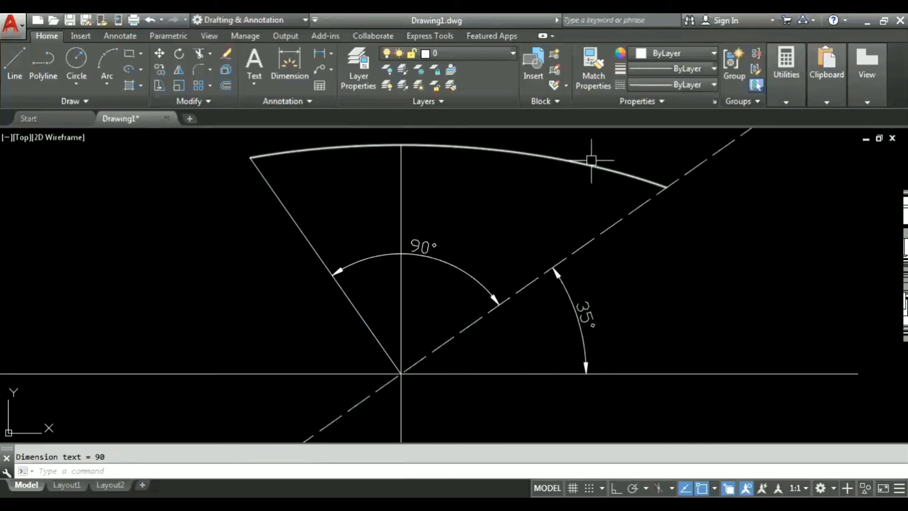
# Step: Delete the 90° angular dimension between the solid slanted line and the dashed line
pyautogui.scroll(-4, 237, 229)
pyautogui.moveTo(199, 238); pyautogui.dragTo(533, 244, button='middle')
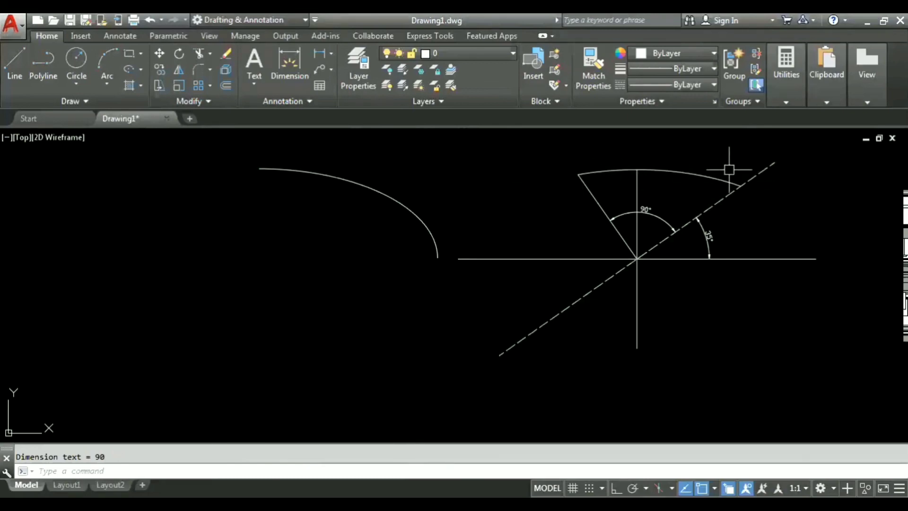
pyautogui.moveTo(602, 194); pyautogui.dragTo(479, 212, button='middle')
pyautogui.scroll(4, 520, 248)
pyautogui.click(562, 210)
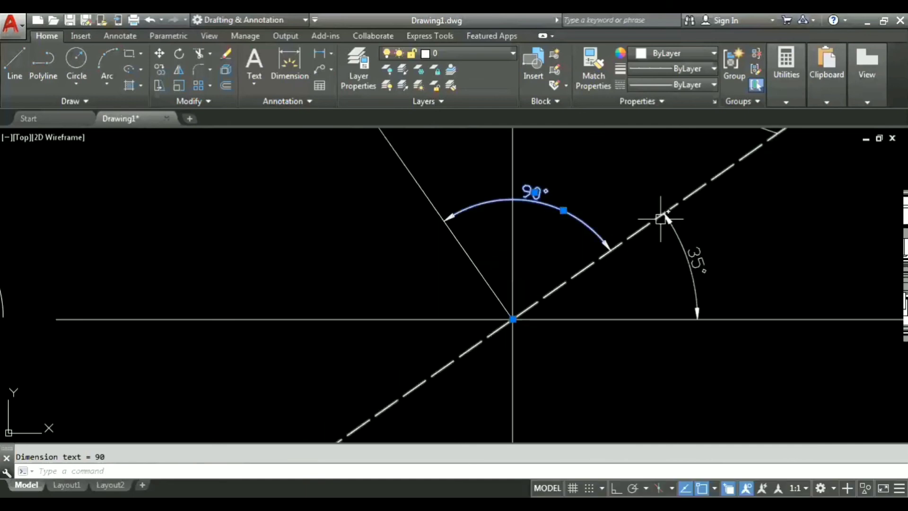
pyautogui.press('Delete')
# Step: Draw an elliptical arc on the horizontal line's right then left endpoints and the vertical line's top, from start angle 35 to end angle 90
pyautogui.scroll(-2, 642, 227)
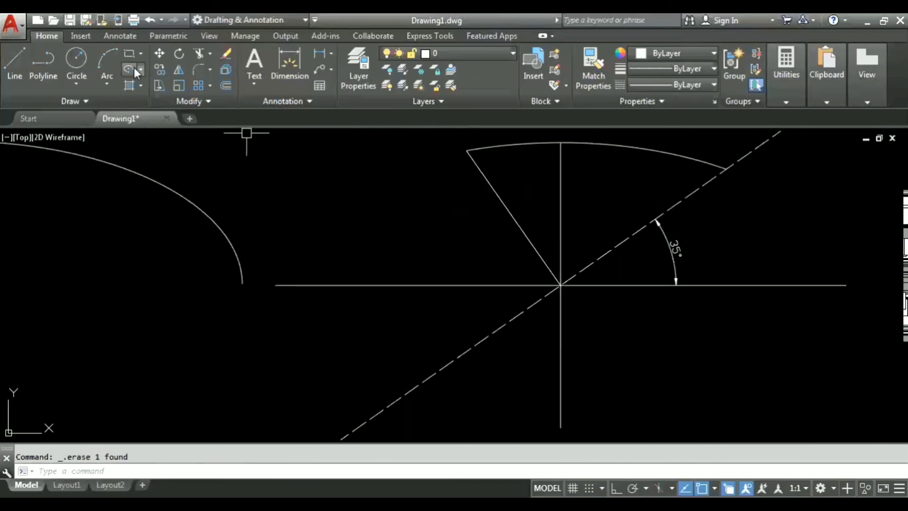
pyautogui.click(141, 70)
pyautogui.click(164, 147)
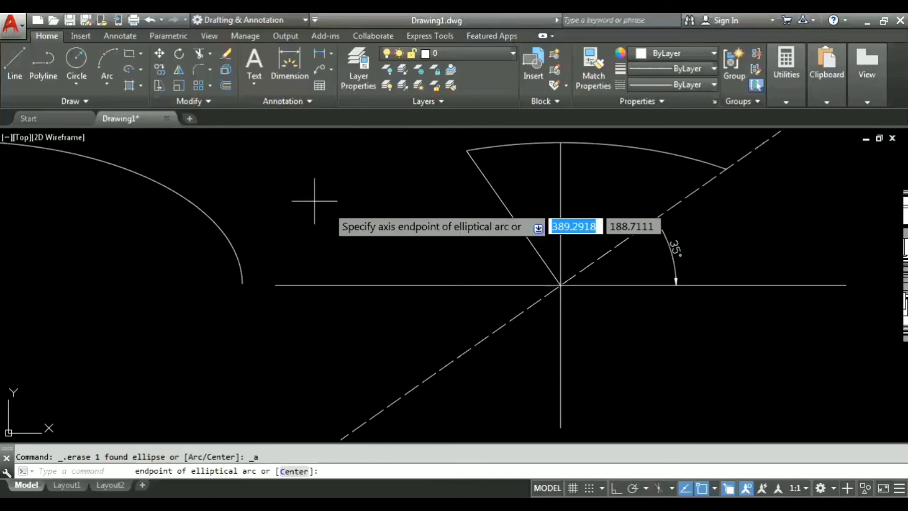
pyautogui.click(846, 284)
pyautogui.click(277, 284)
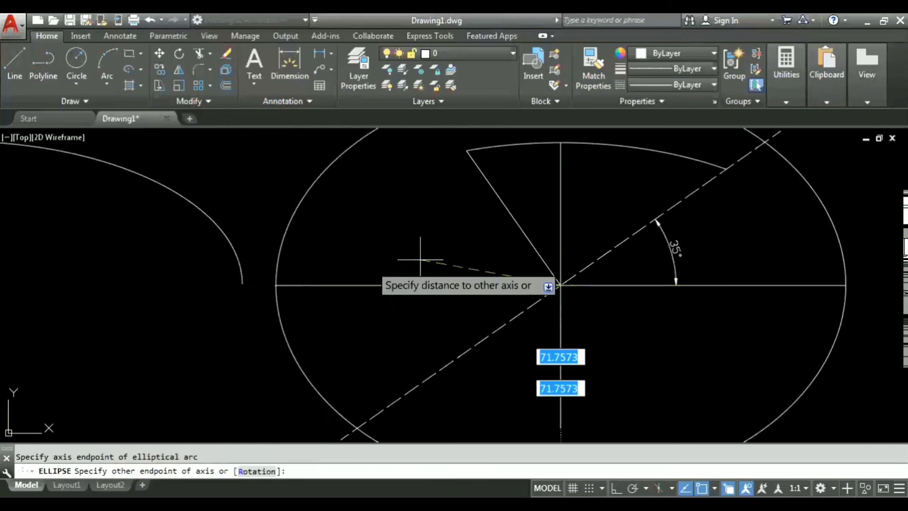
pyautogui.moveTo(620, 206); pyautogui.dragTo(530, 280, button='middle')
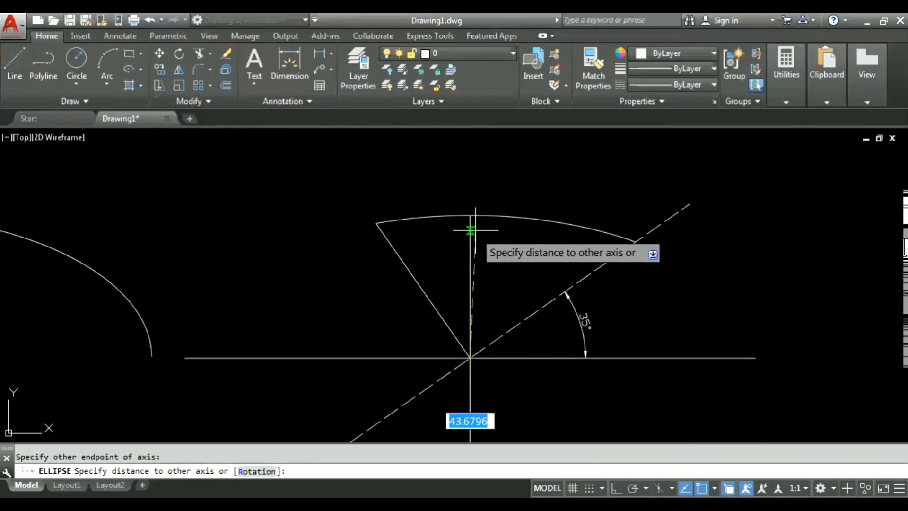
pyautogui.click(470, 215)
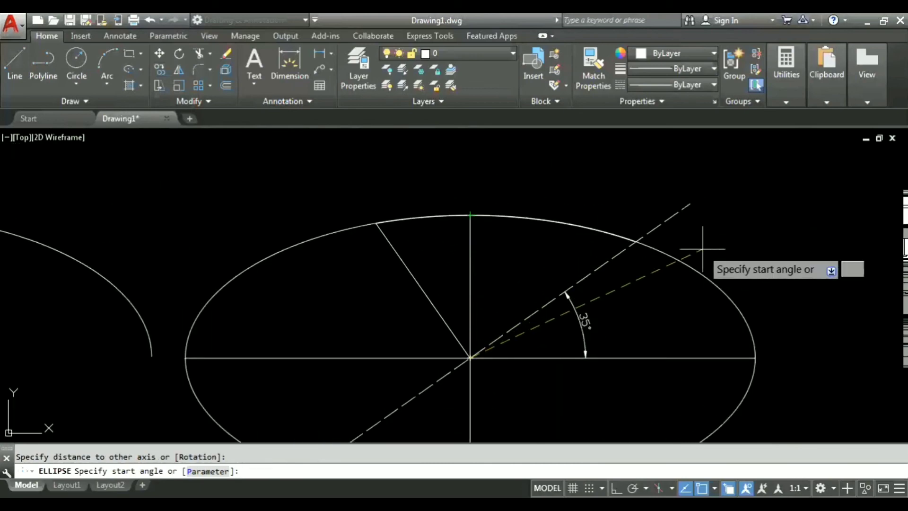
pyautogui.write('35')
pyautogui.press('Return')
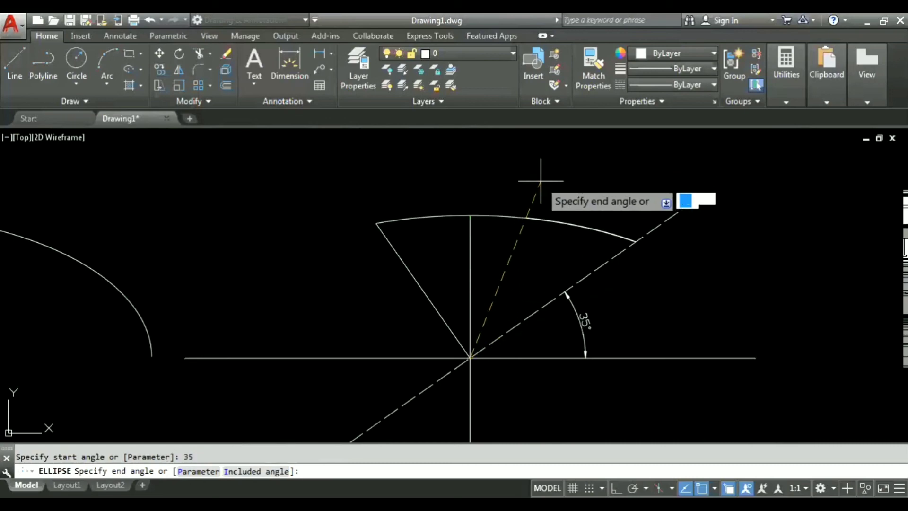
pyautogui.write('90')
pyautogui.press('Return')
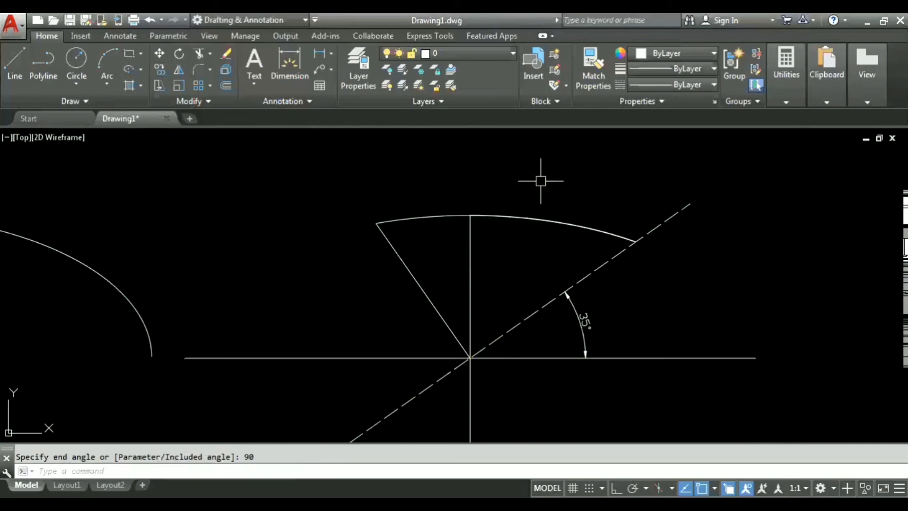
# Step: Color the shorter of the two overlapping elliptical arcs red and move it just above the longer one
pyautogui.click(522, 215)
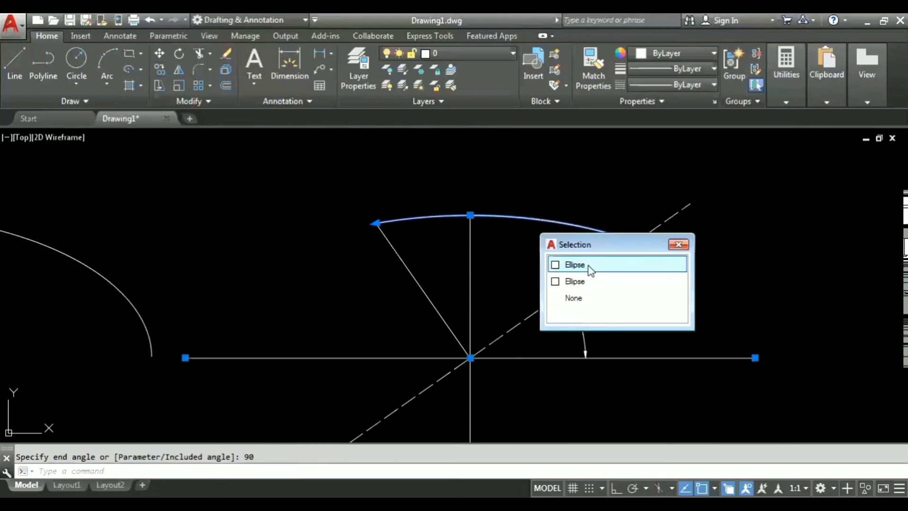
pyautogui.click(590, 268)
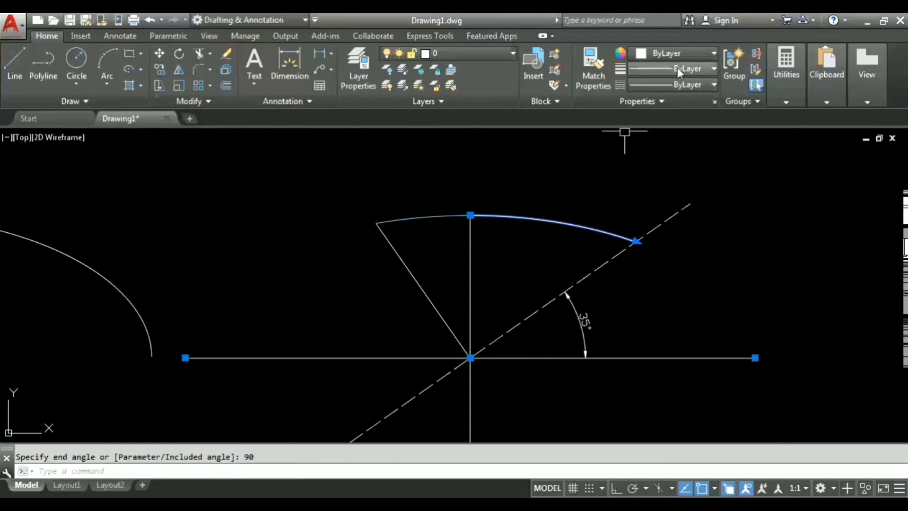
pyautogui.click(702, 51)
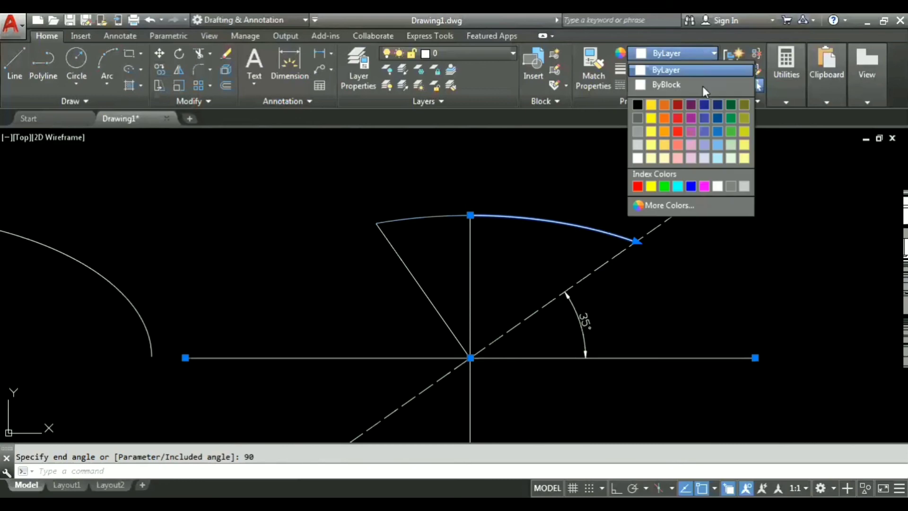
pyautogui.click(637, 187)
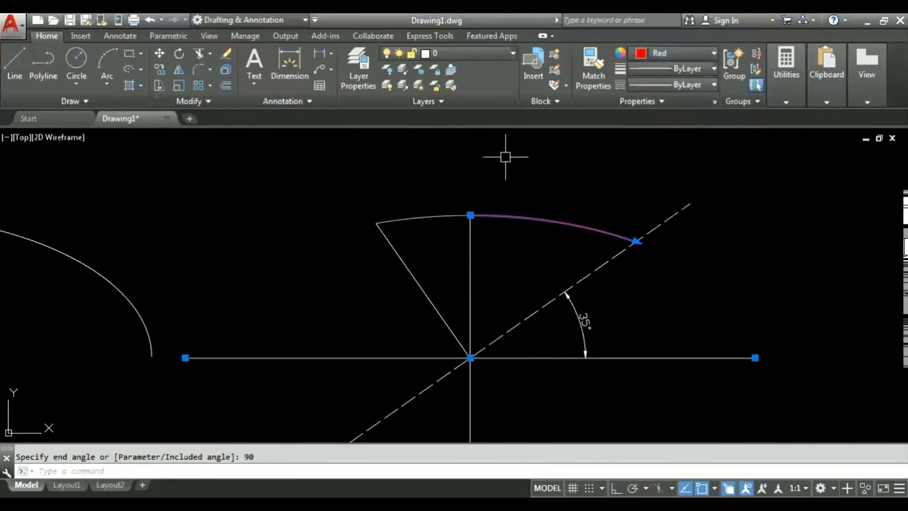
pyautogui.write('m')
pyautogui.press('Return')
pyautogui.click(478, 211)
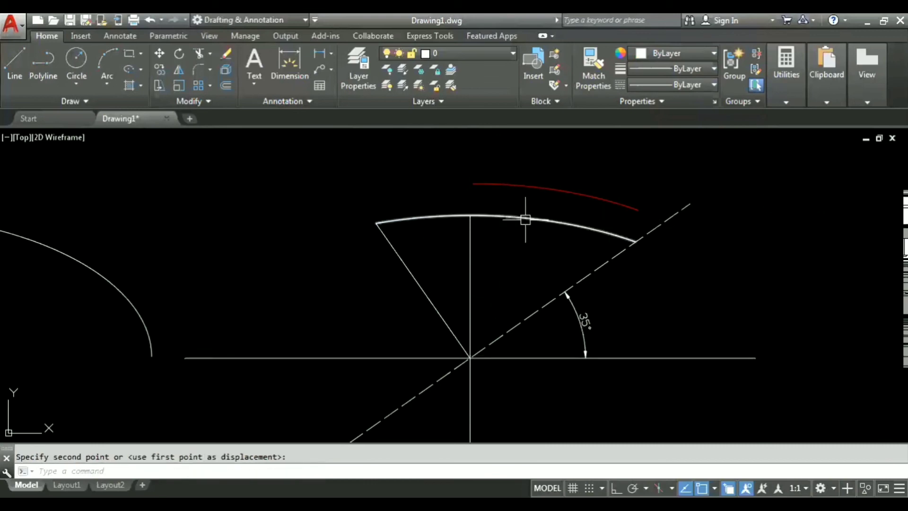
# Step: Select the red elliptical arc above the longer white arc
pyautogui.click(537, 184)
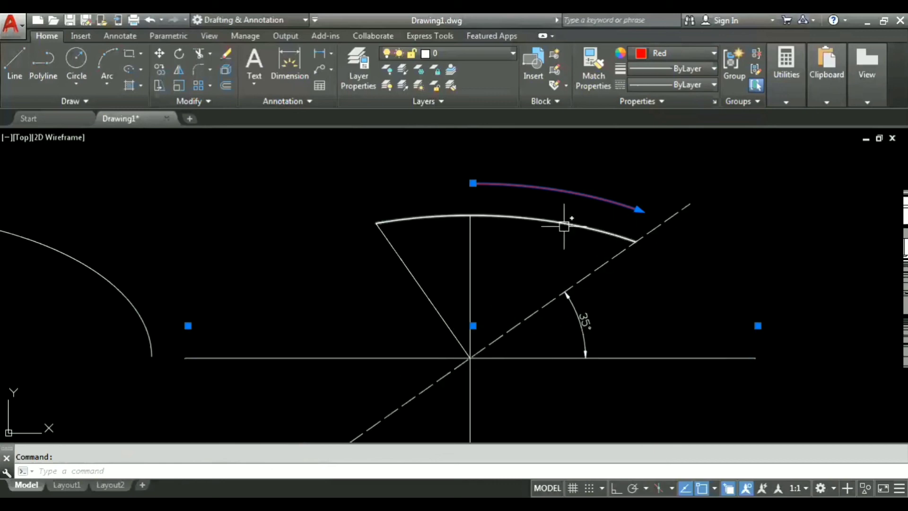
pyautogui.scroll(-3, 489, 236)
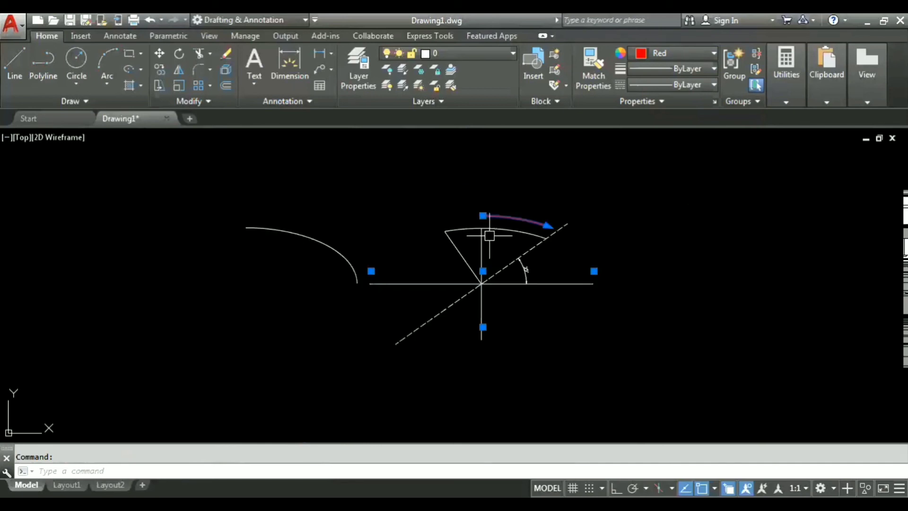
pyautogui.scroll(2, 410, 283)
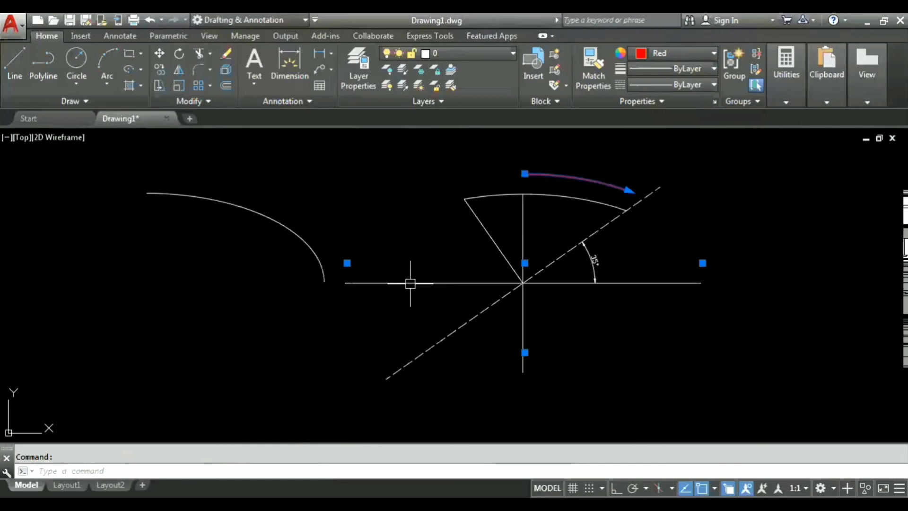